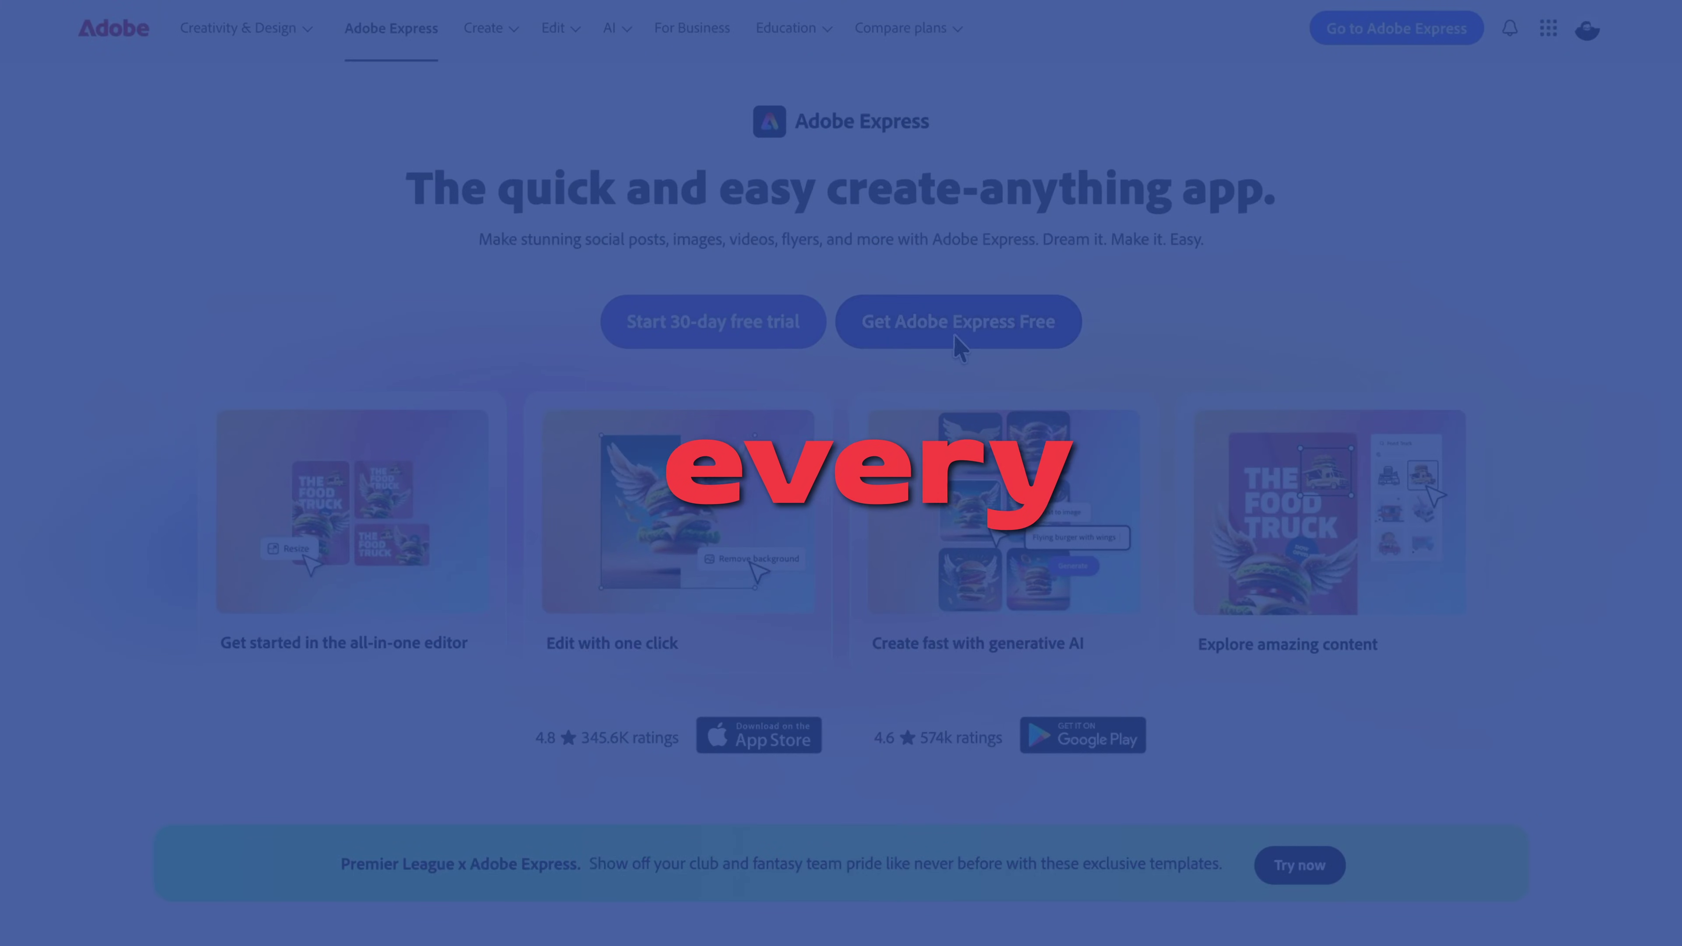
- Scroll down the Adobe Express website to review the Compare Plans section
scroll(1631, 759, down, 10)
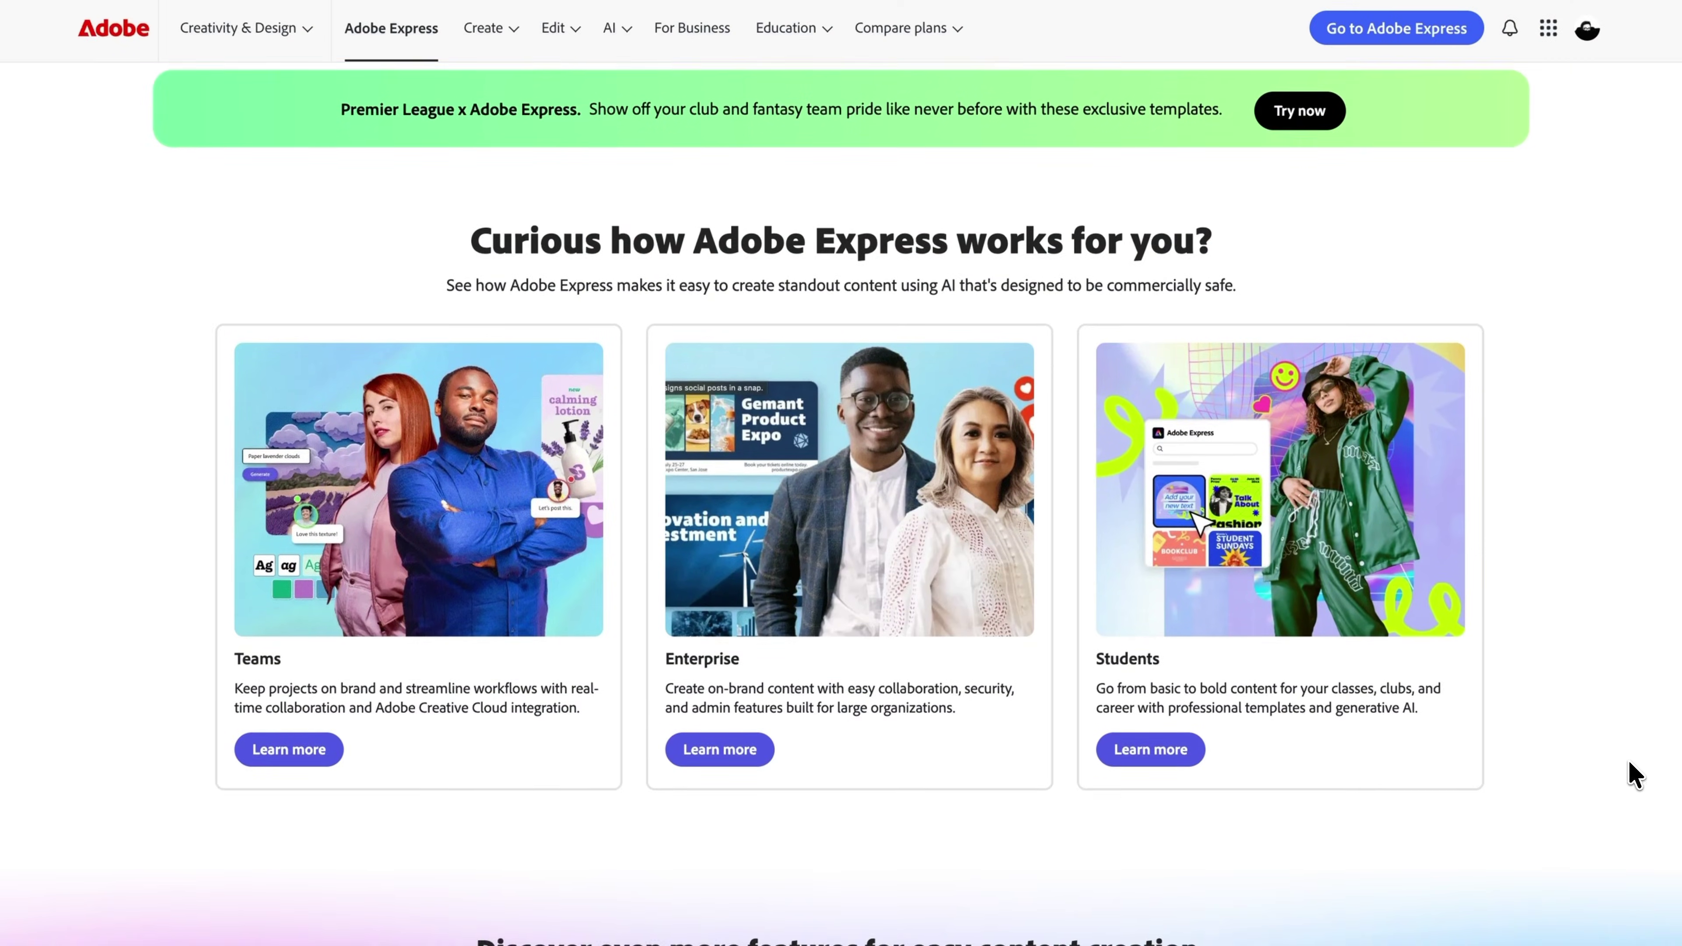
scroll(1629, 762, down, 10)
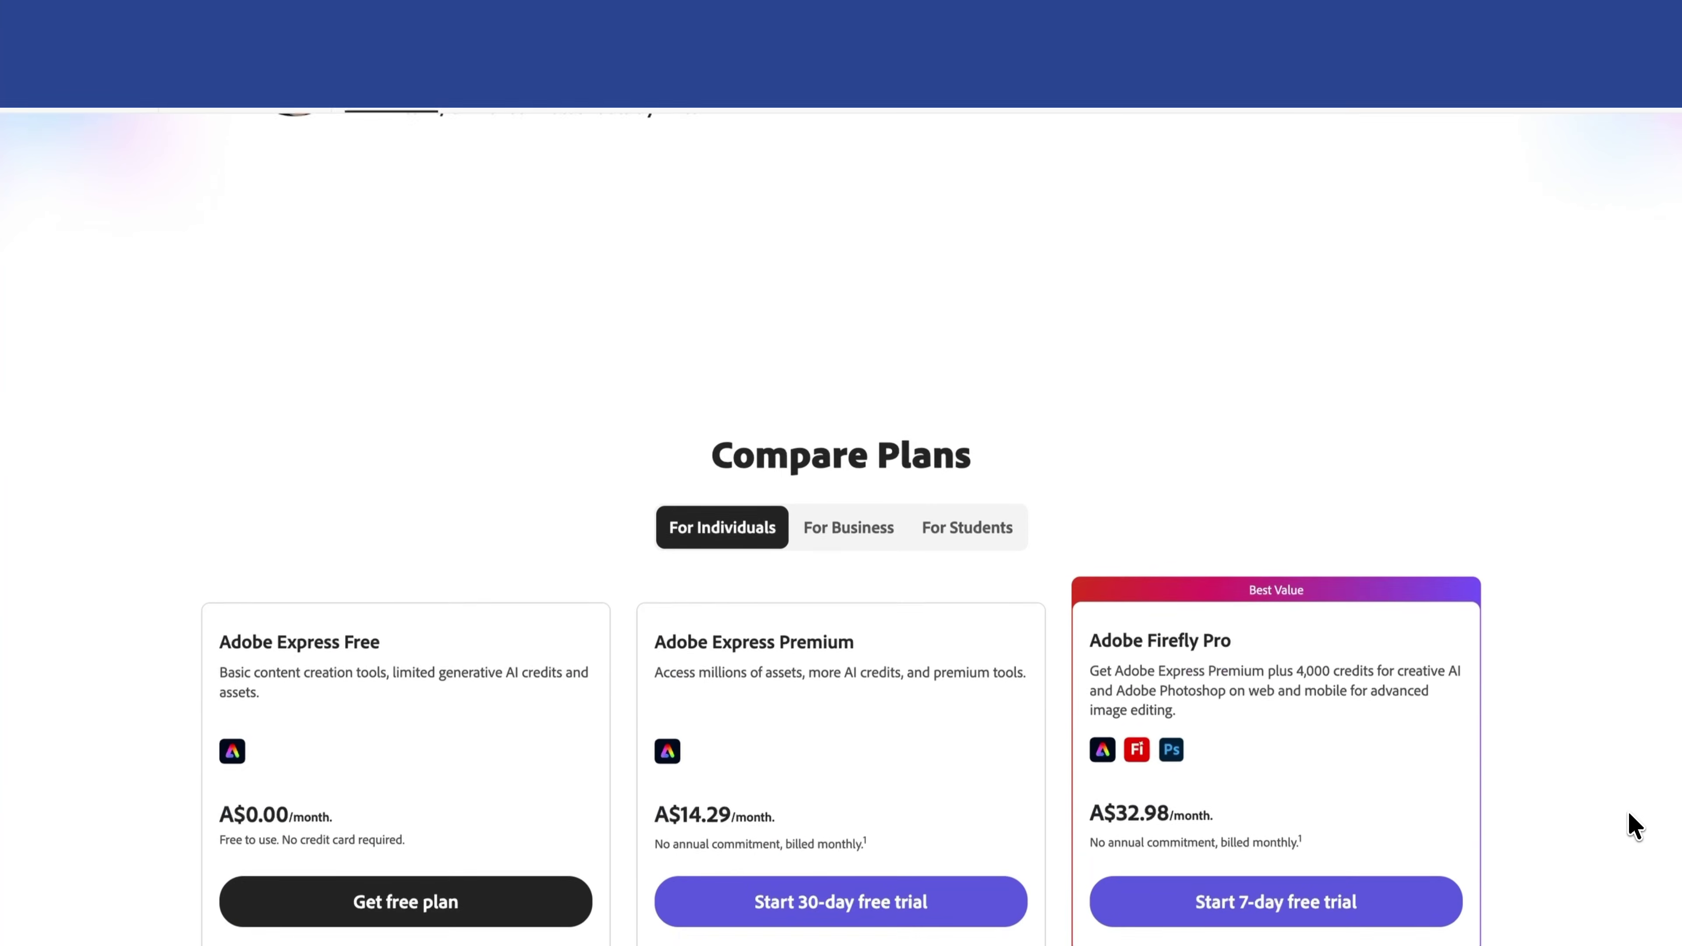
scroll(1635, 825, down, 3)
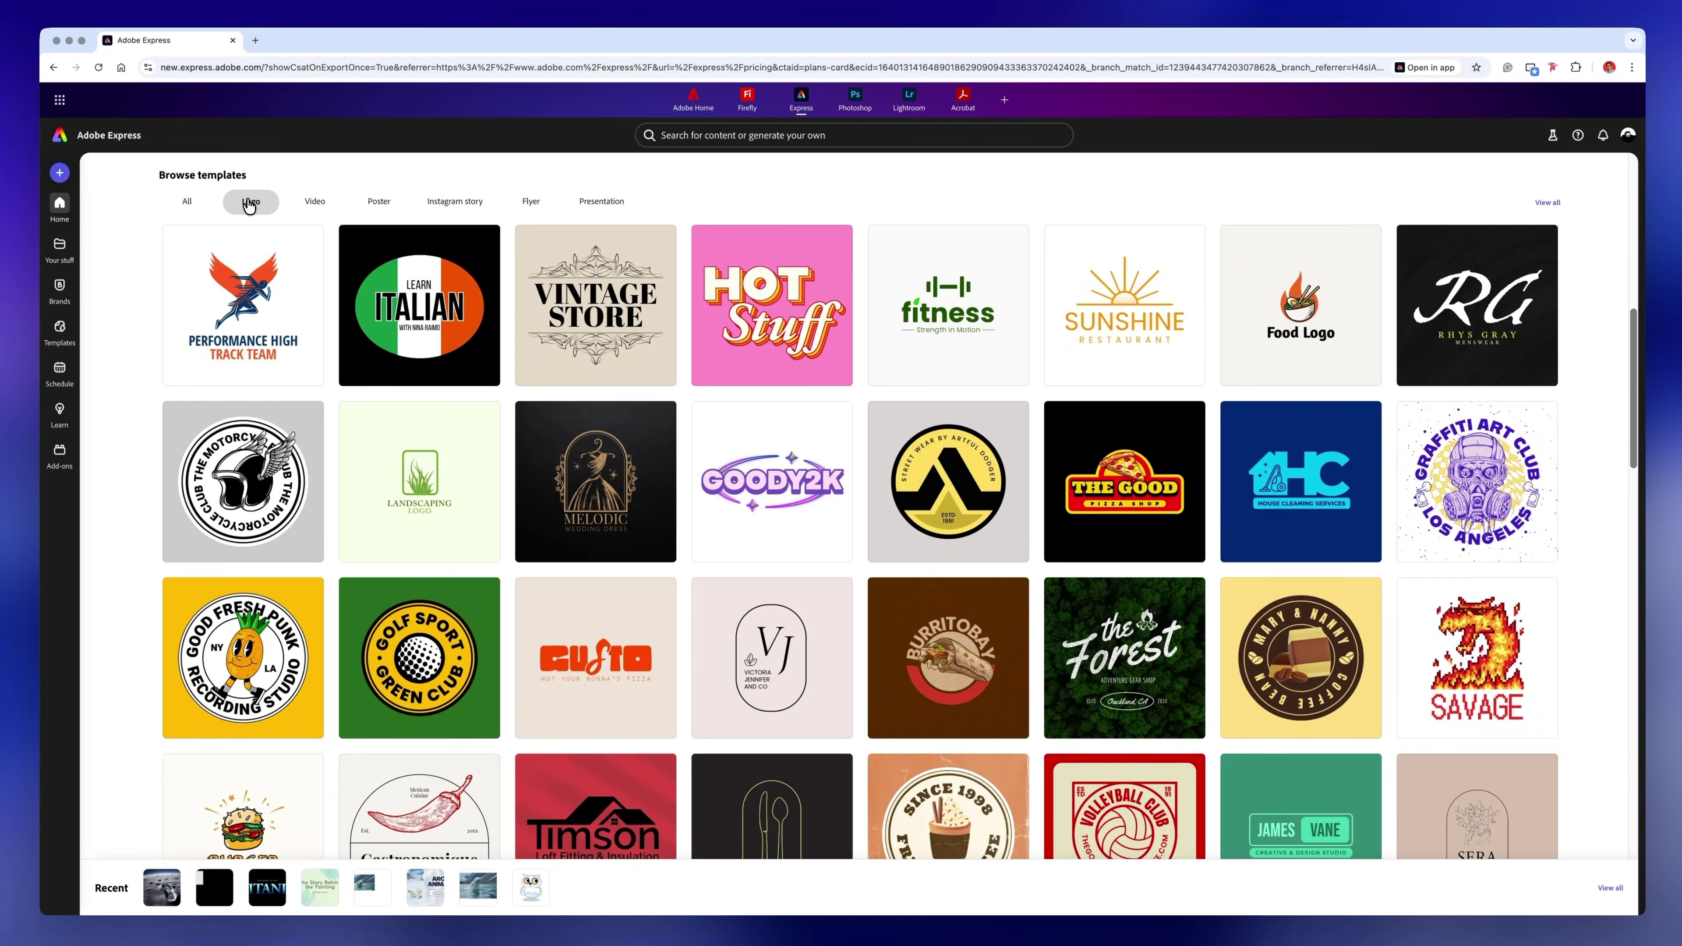
- Browse the Video, Poster, Flyer and Presentation template categories and start a blank presentation
click(316, 201)
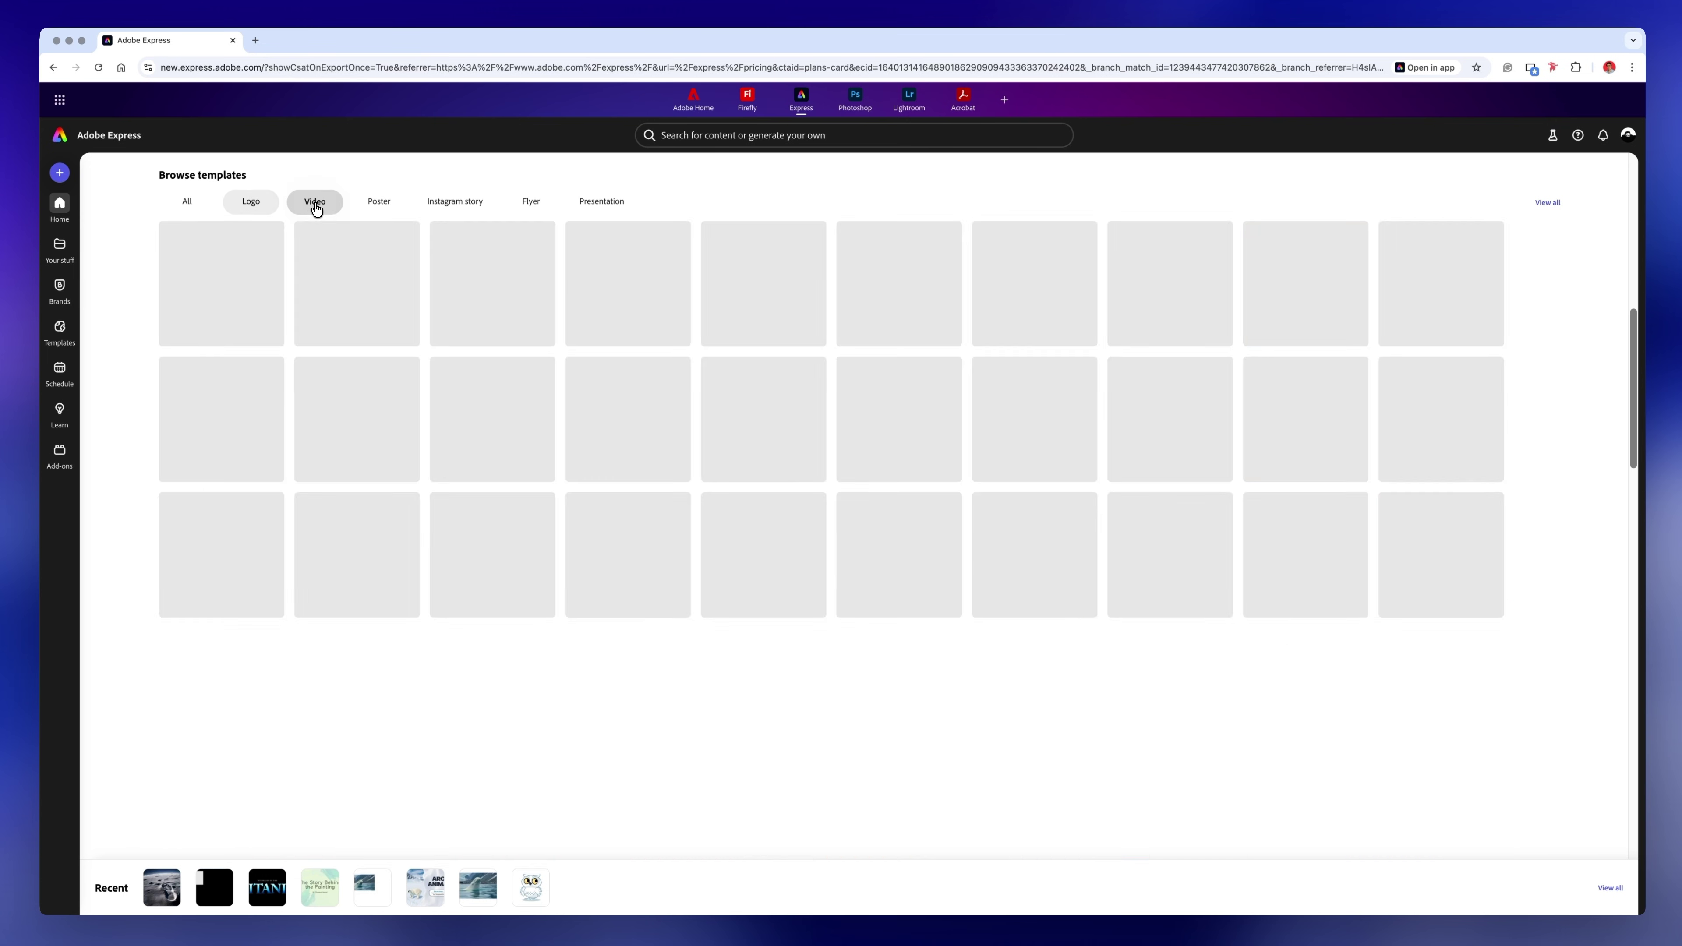
click(375, 204)
click(530, 201)
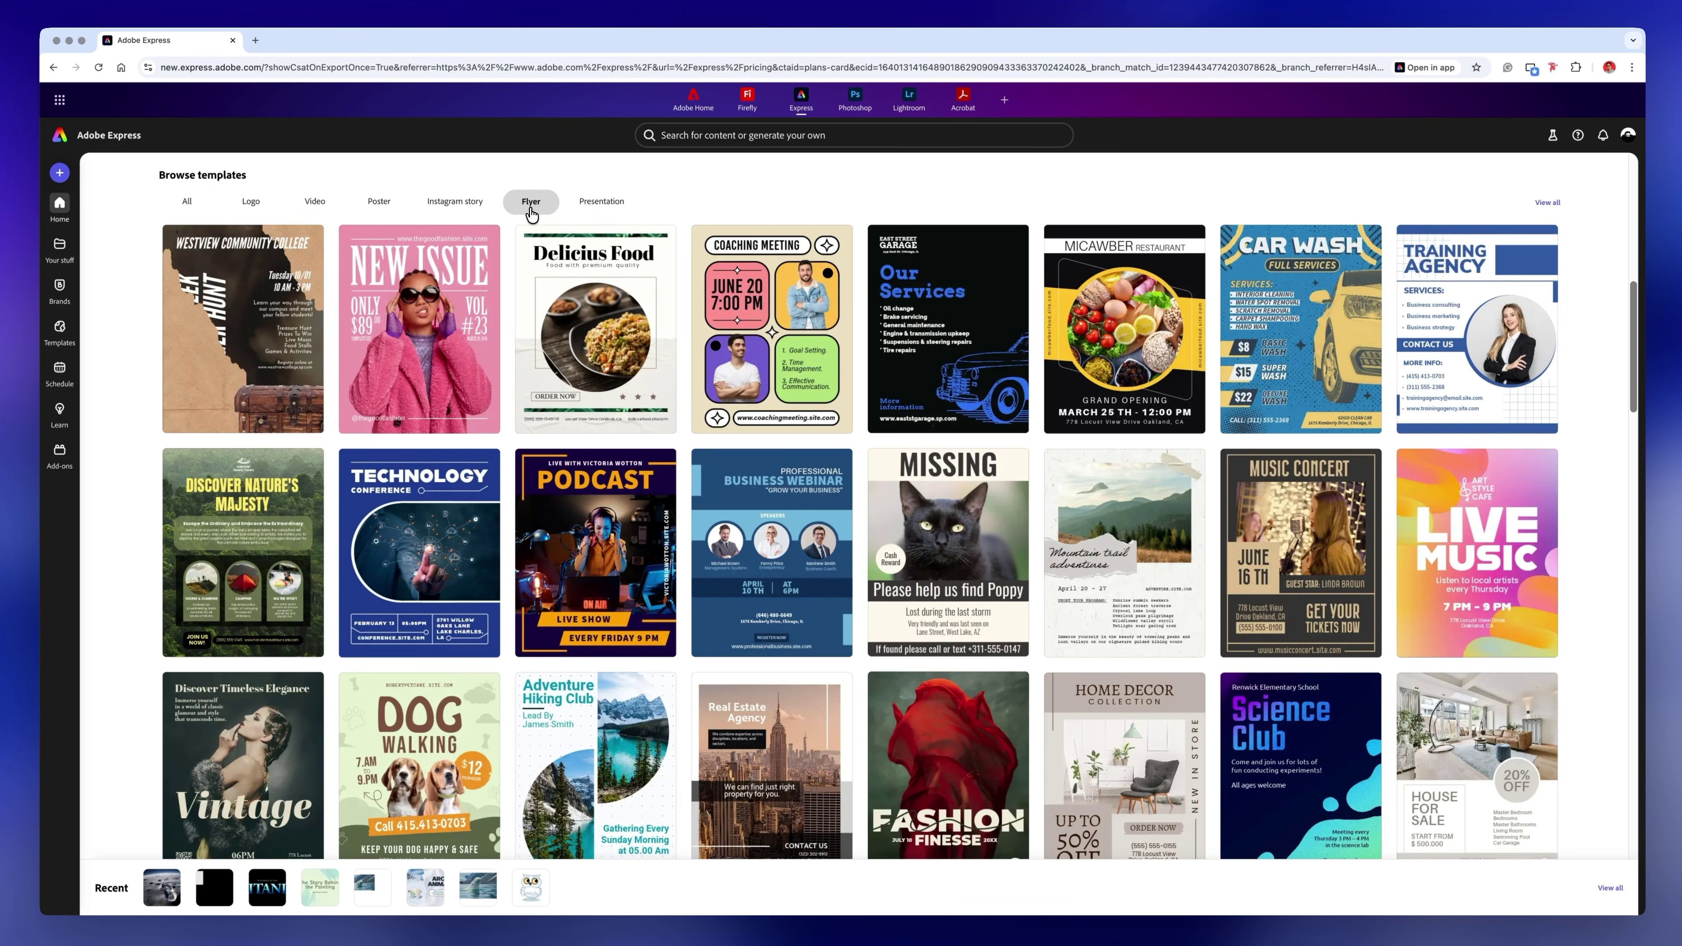
click(598, 211)
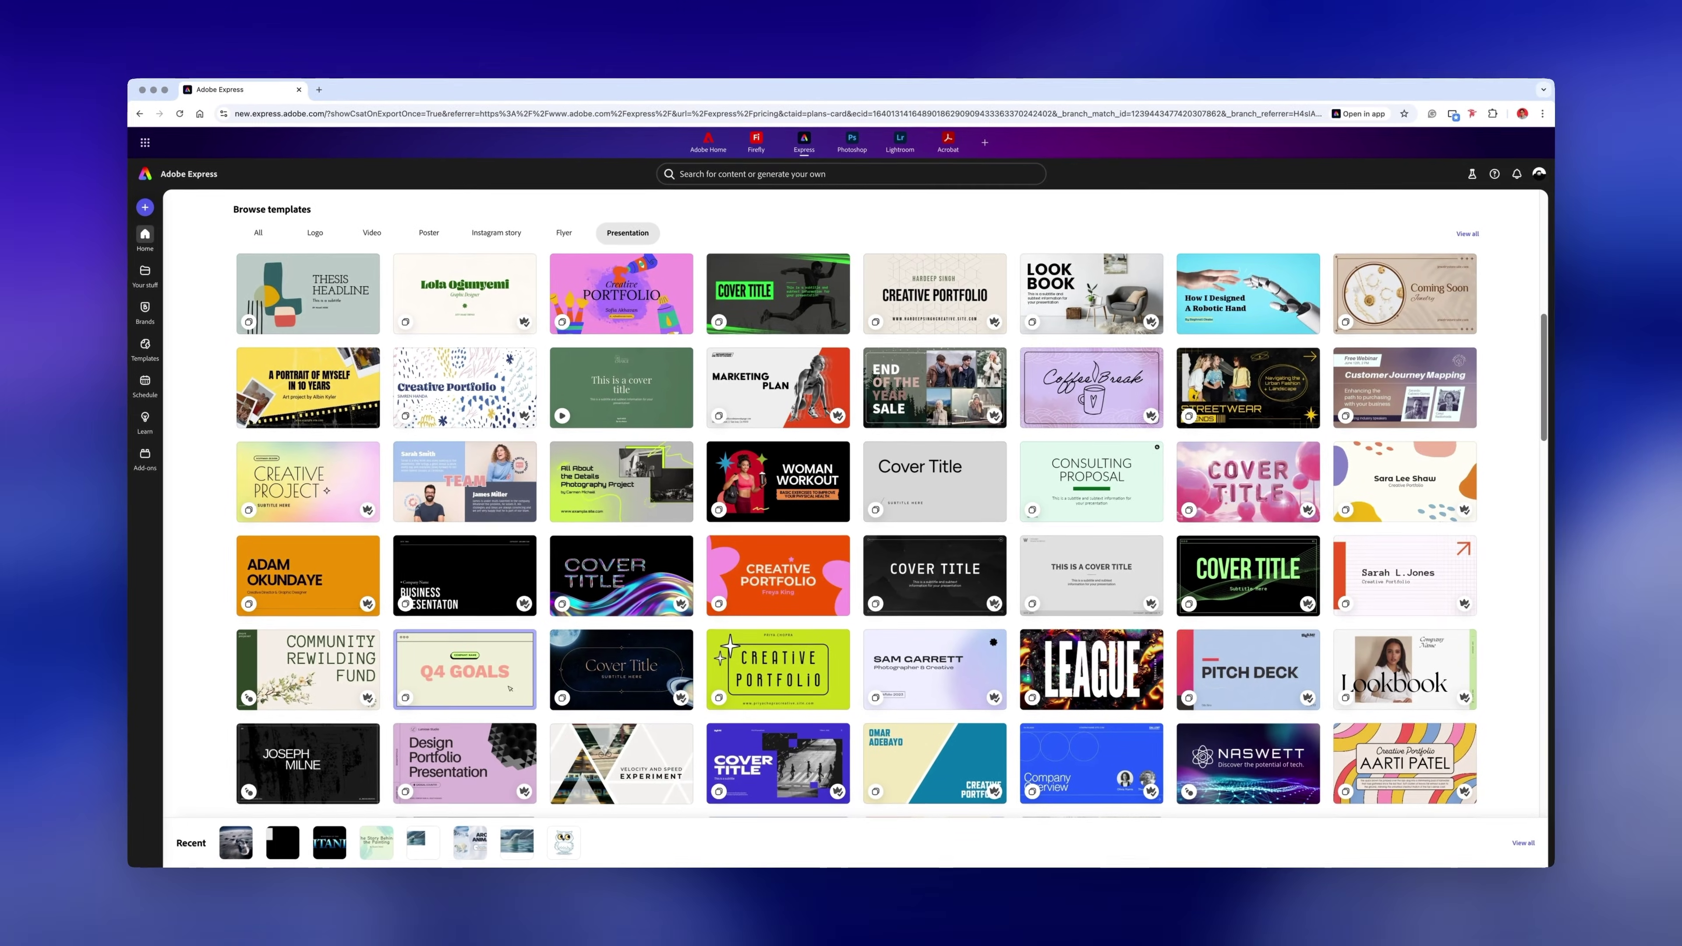
scroll(841, 504, up, 10)
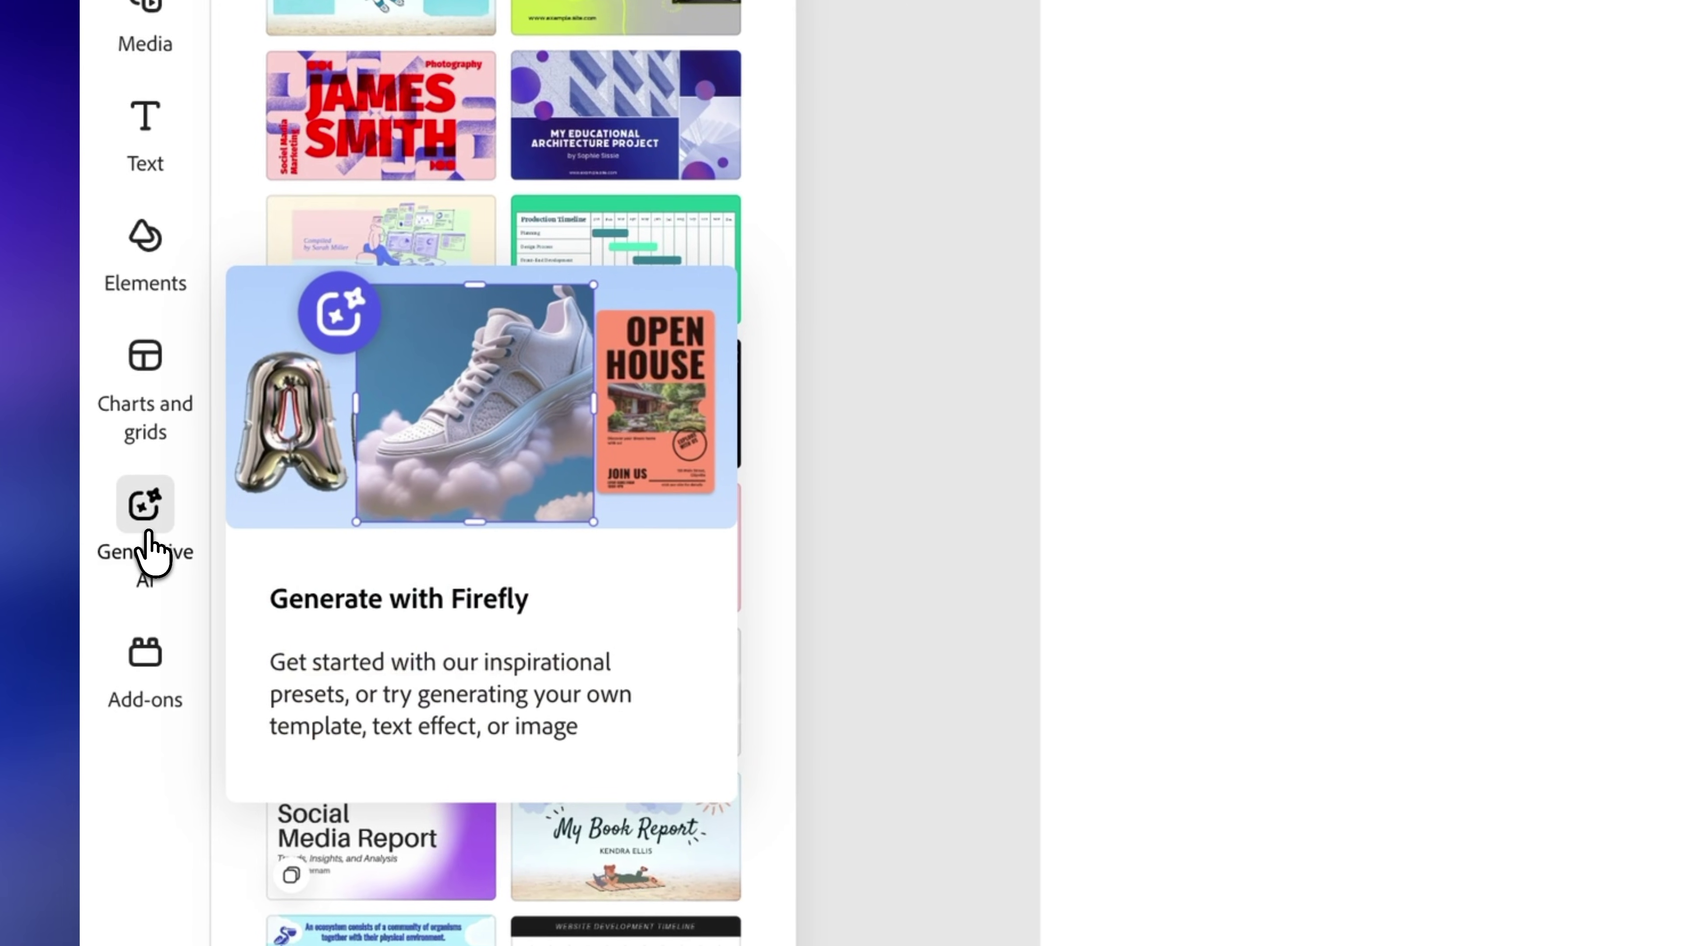
- Preview the Generative AI Video, Template and Text effects options, then return to Image generation
click(150, 548)
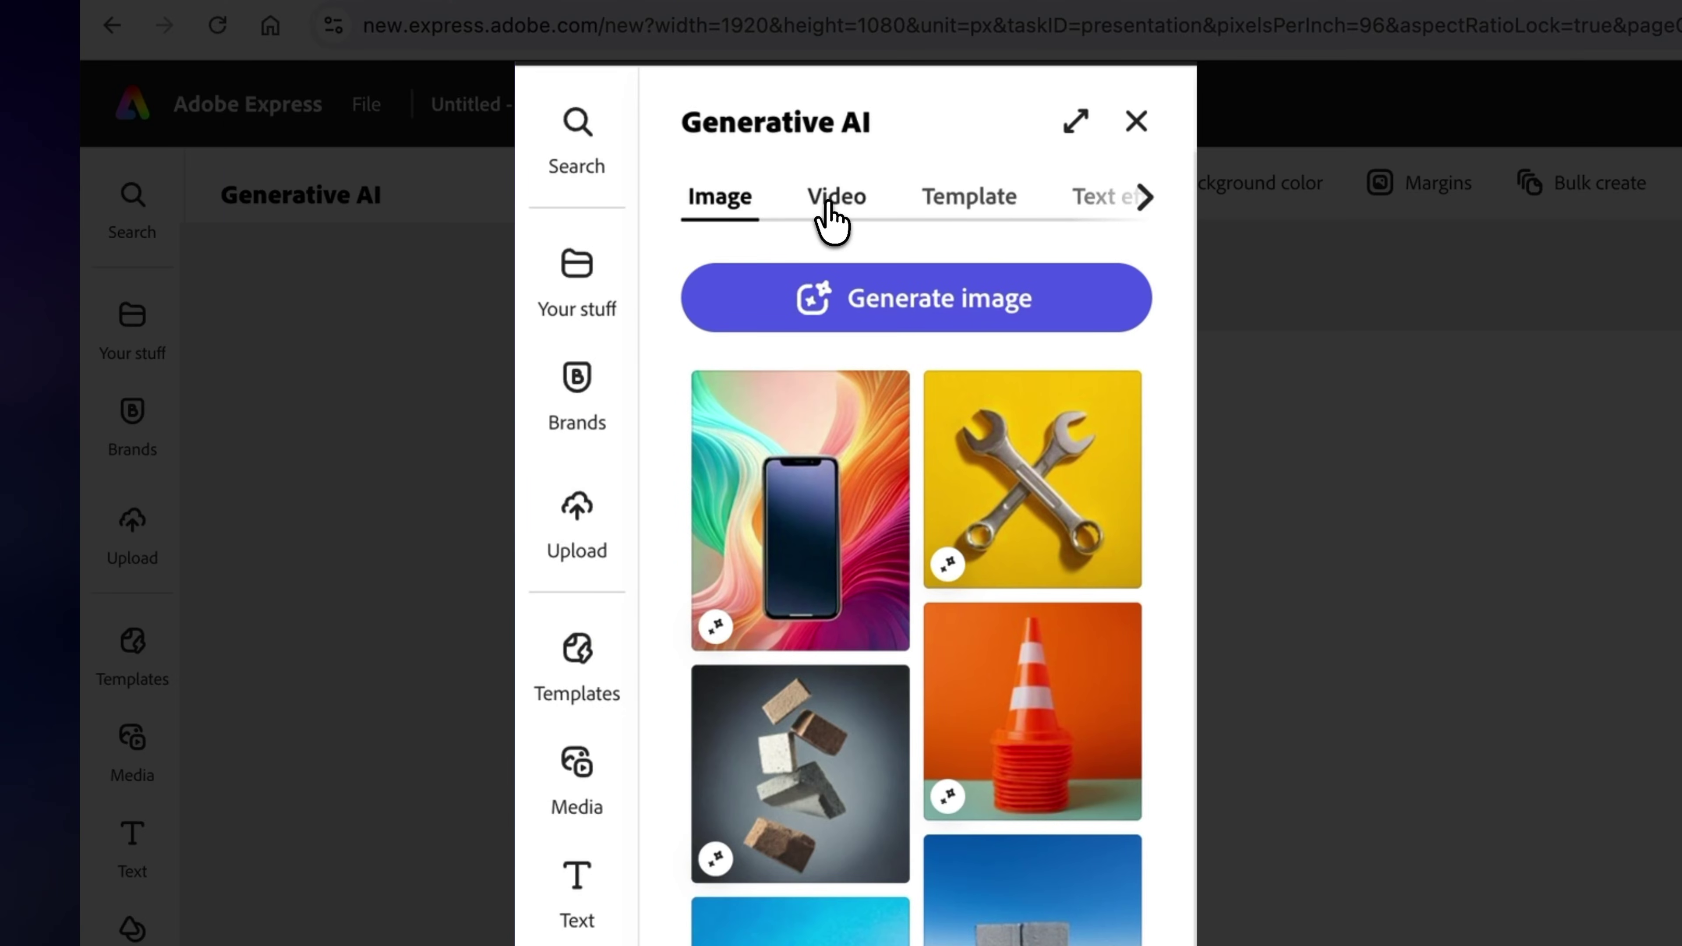
click(348, 260)
click(936, 207)
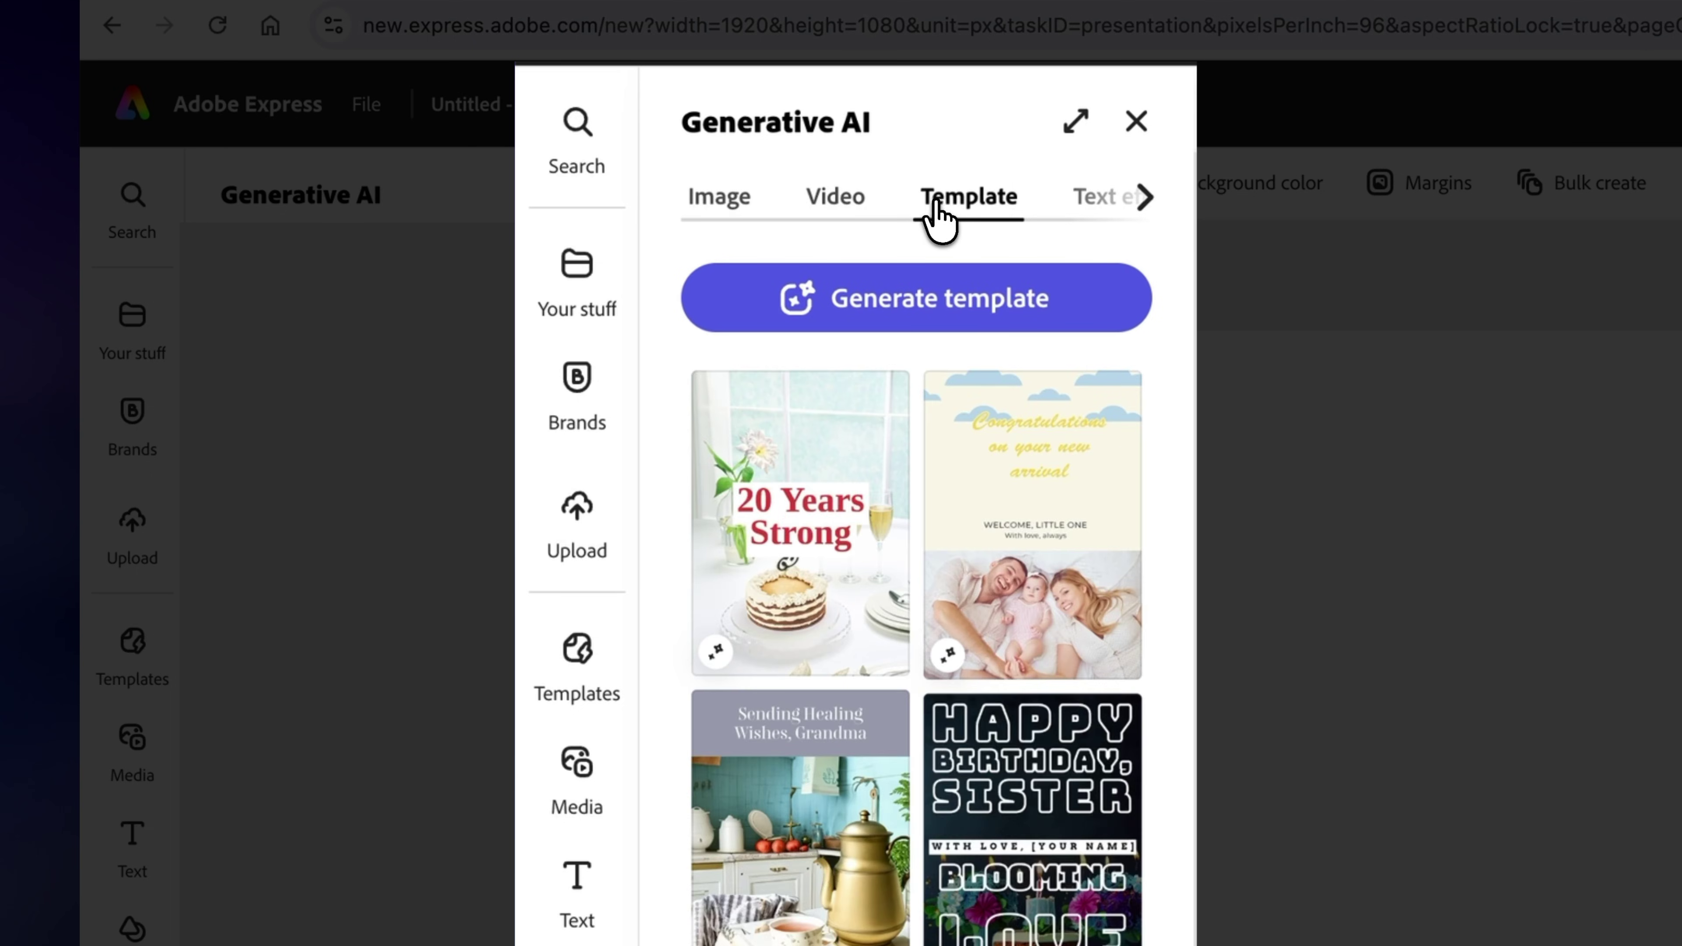
click(1097, 201)
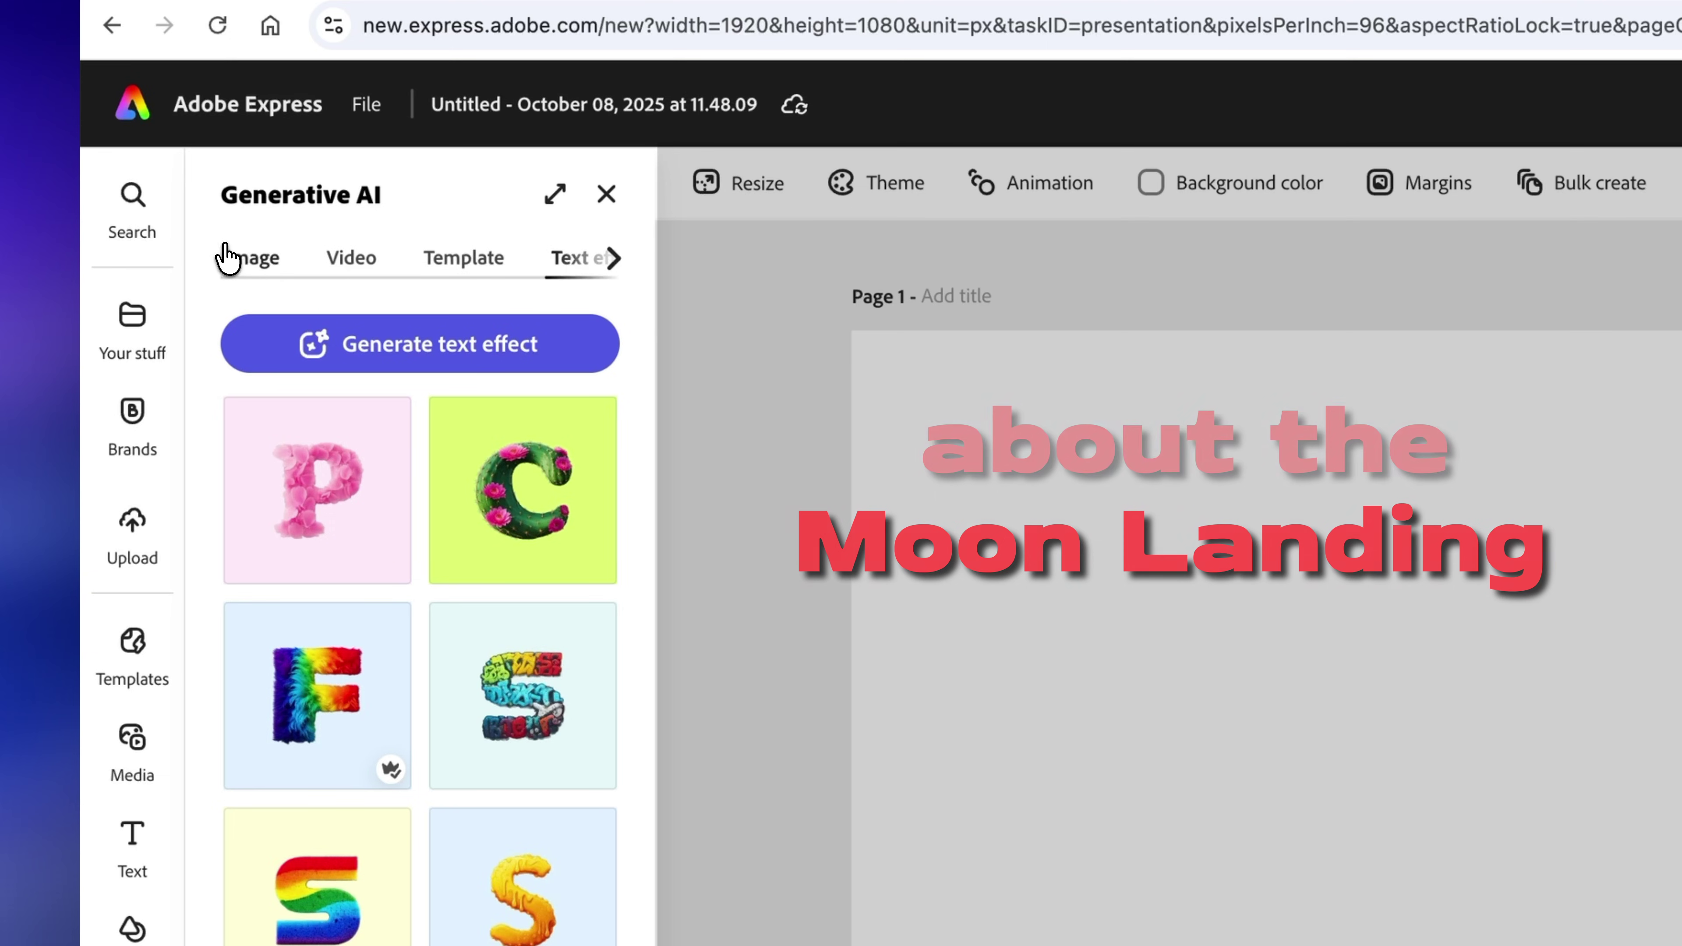
click(228, 257)
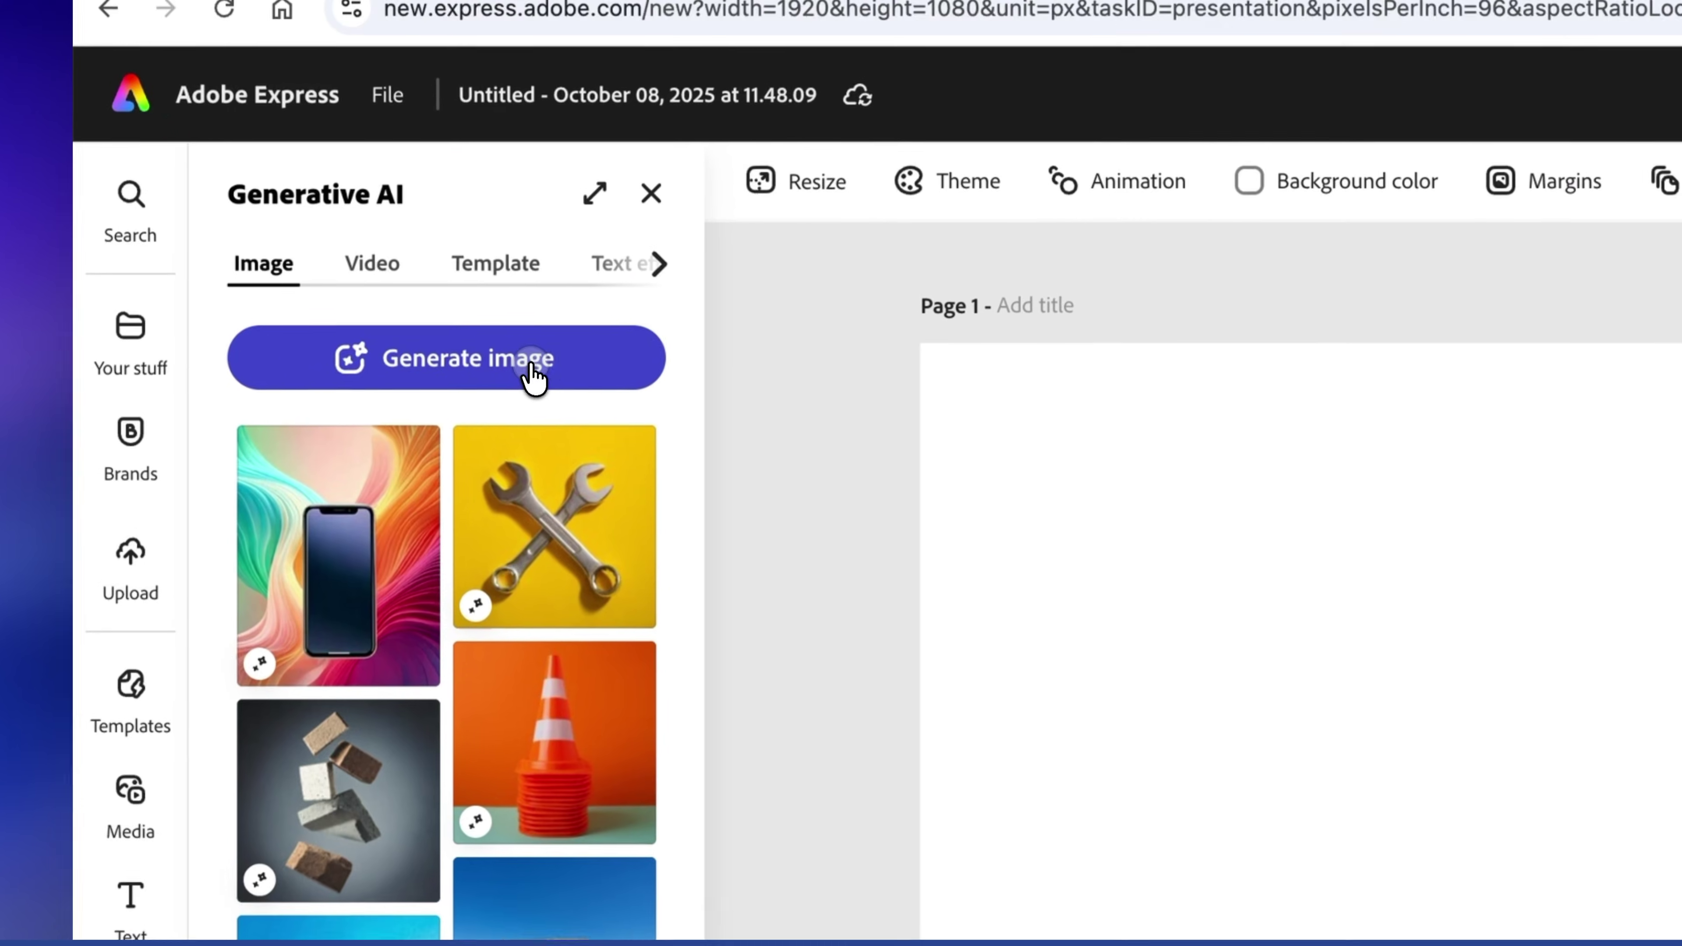
- Set up a Widescreen 16:9 Firefly Image 3 image with prompt 'An astronaut's footprint on the moon floor'
click(496, 358)
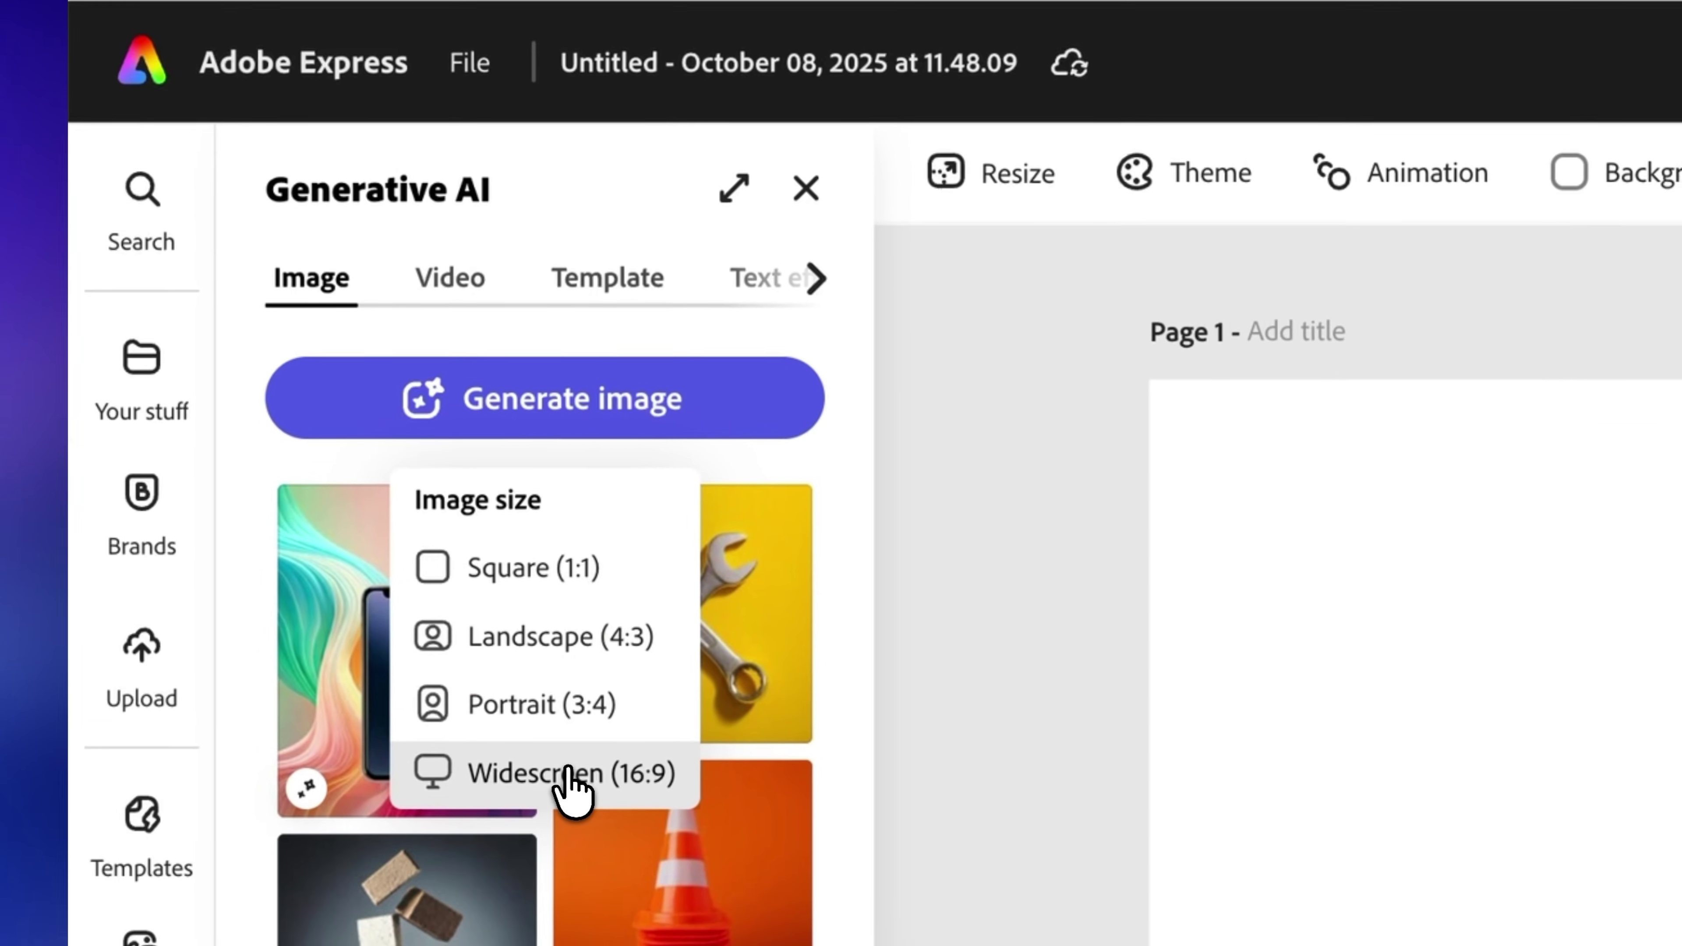
click(582, 822)
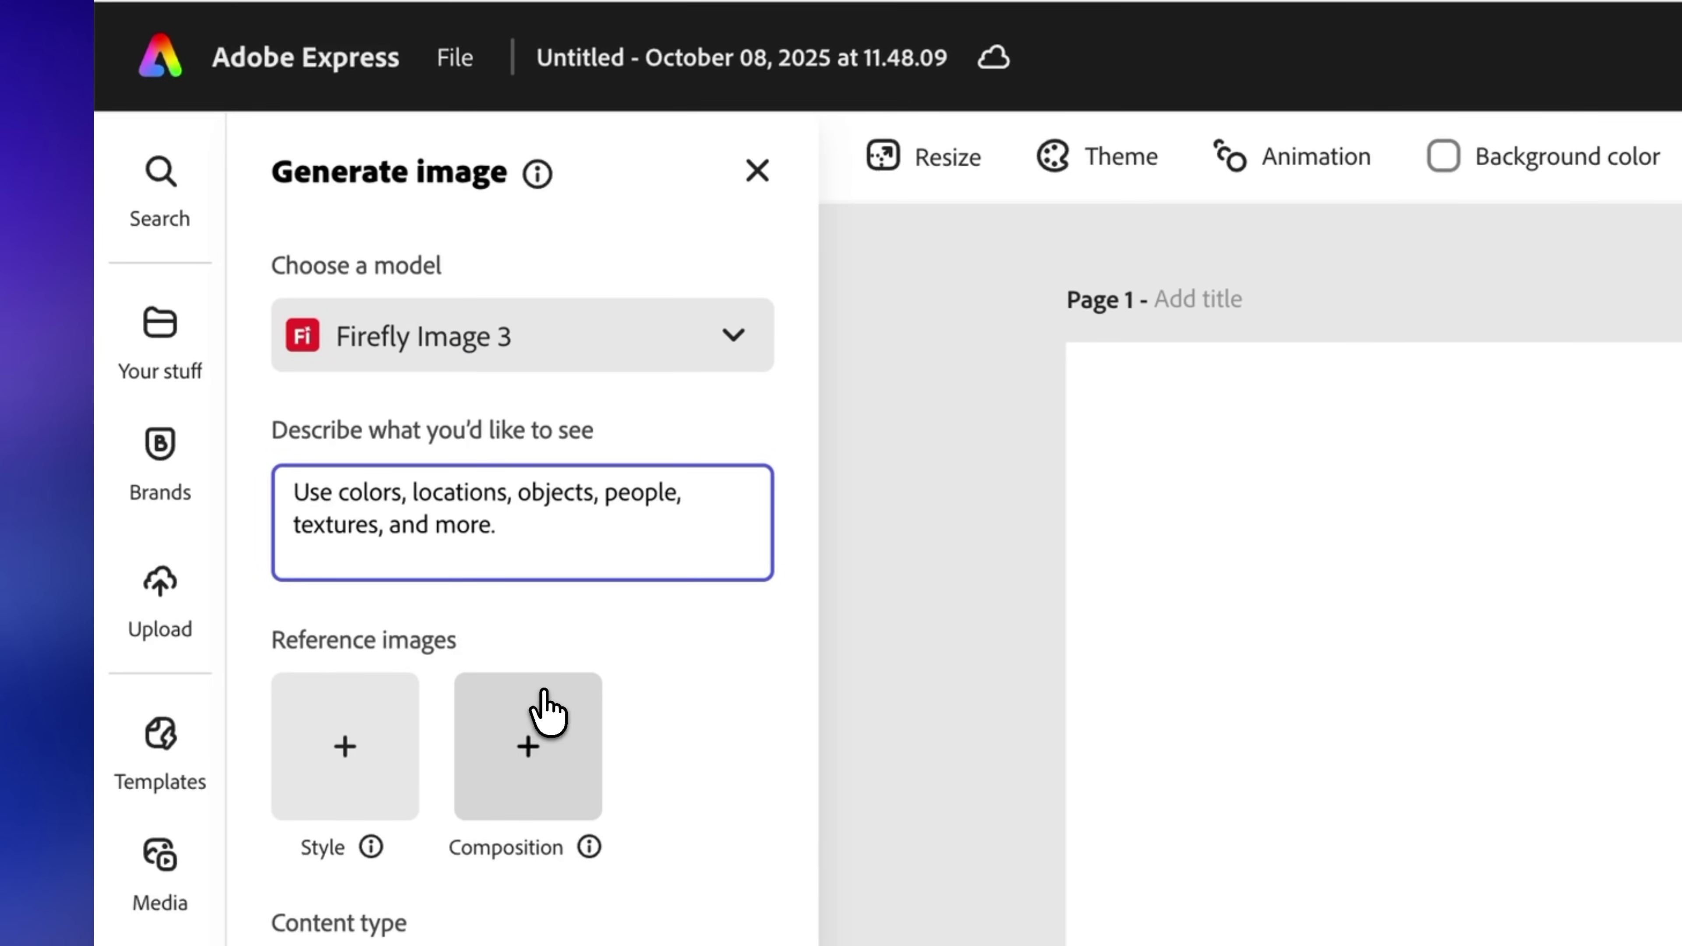
click(608, 358)
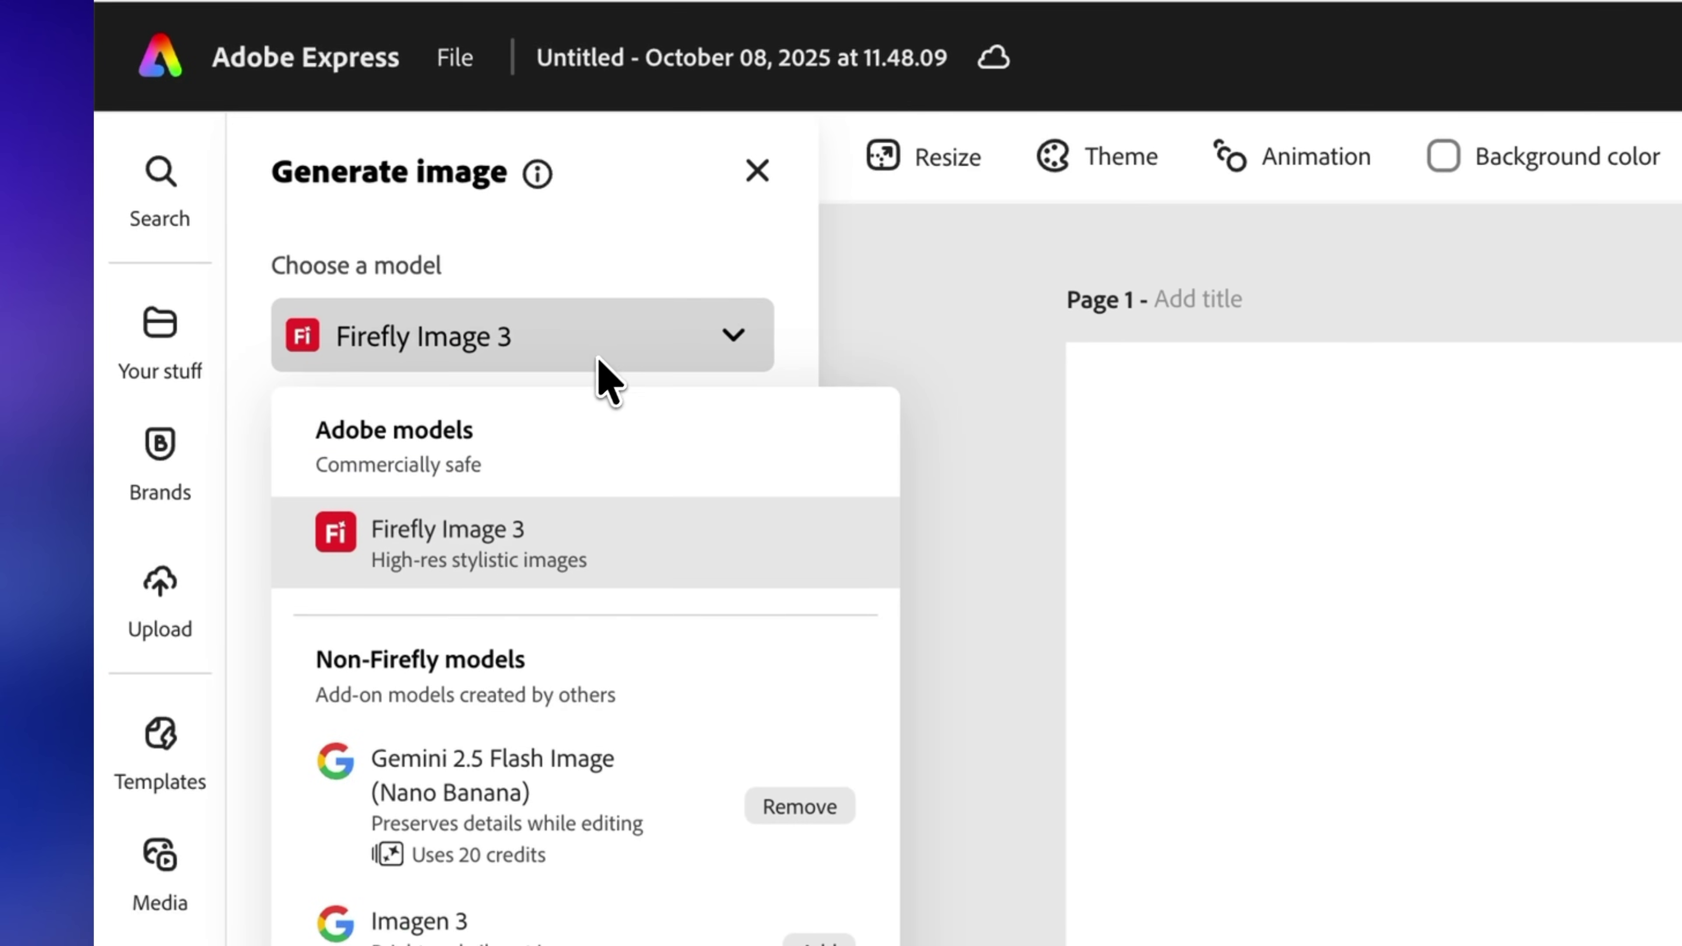
click(439, 549)
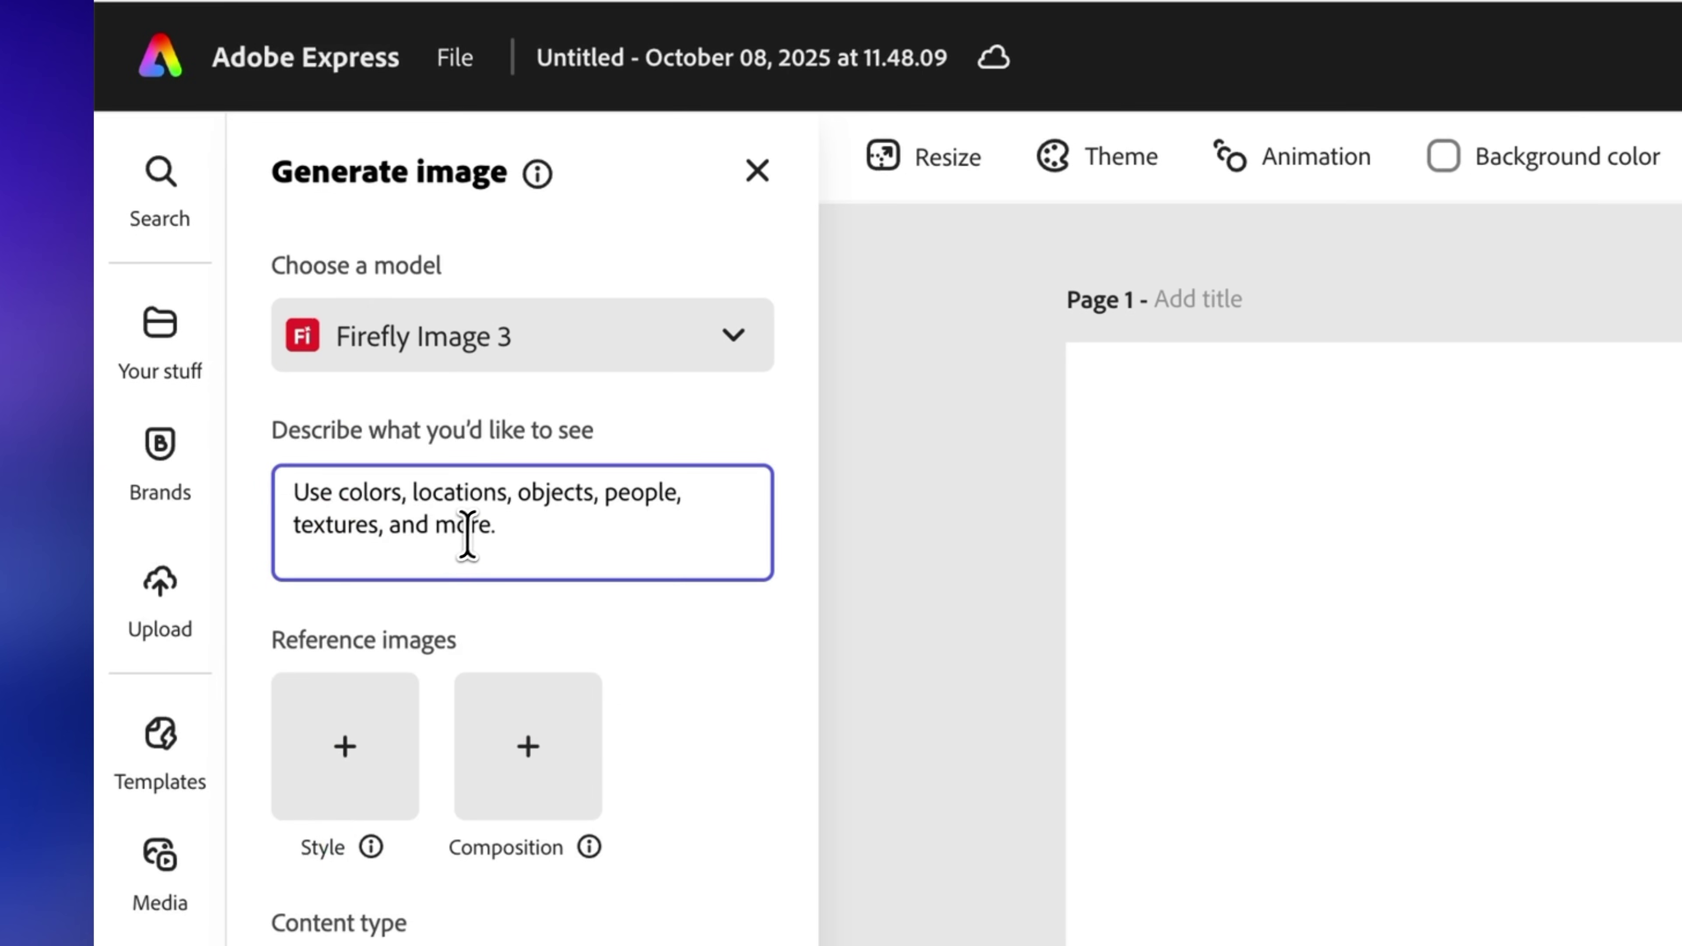
click(375, 511)
text(An)
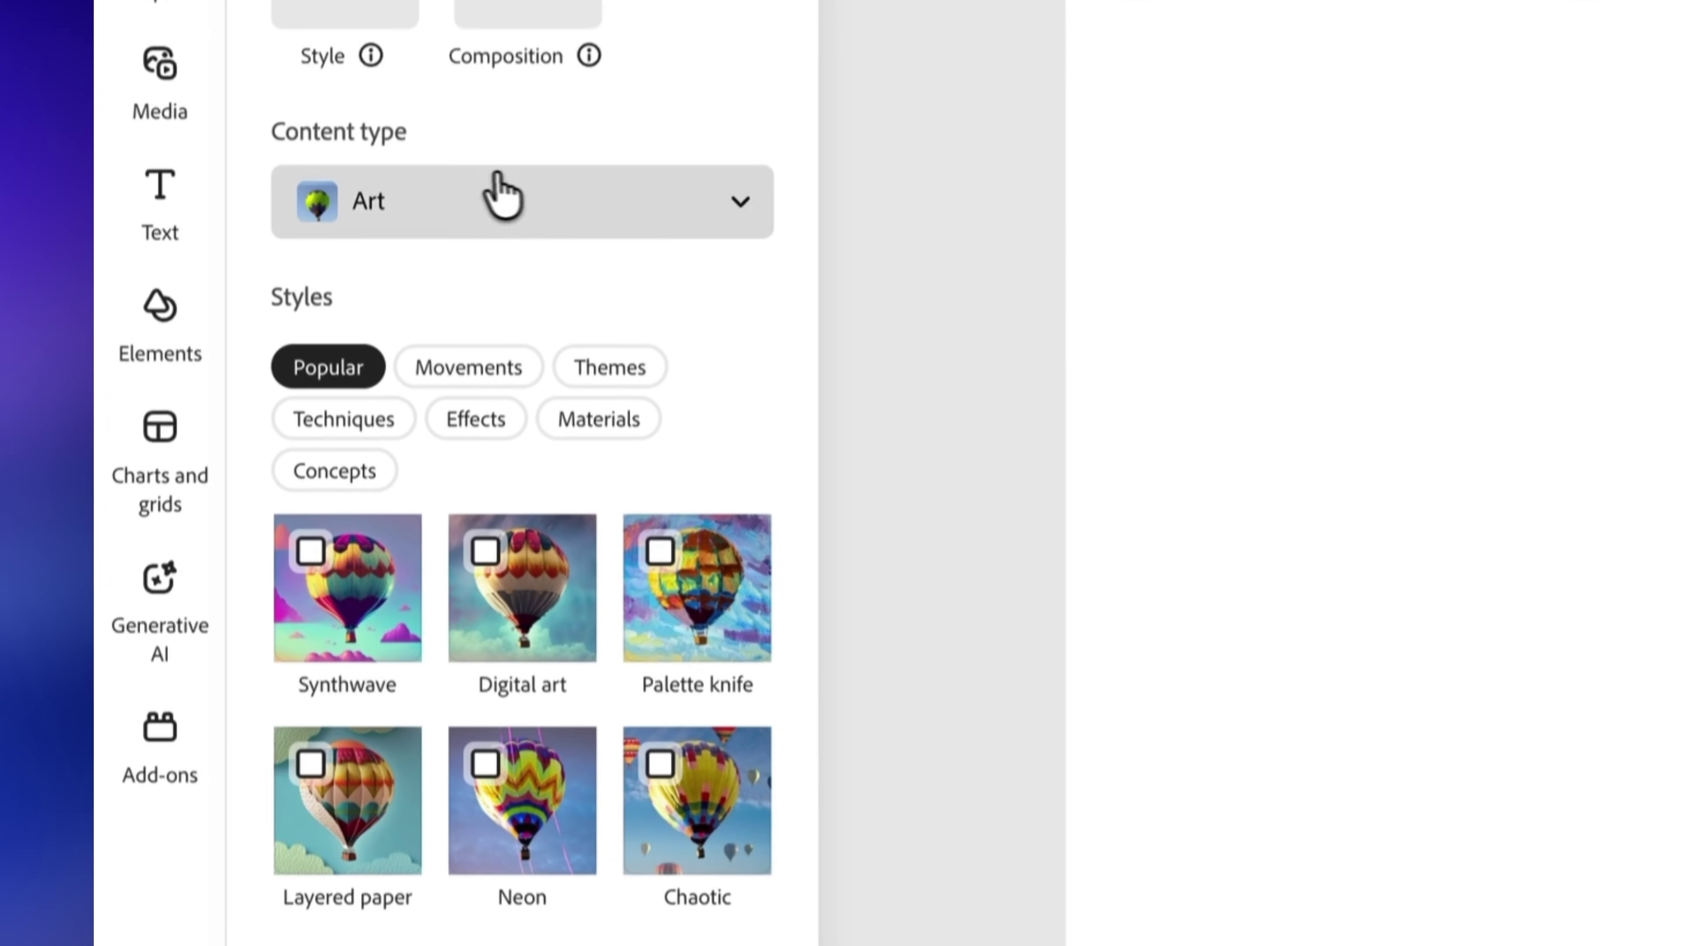
- Set the content type to Photo and generate a new set of moon footprint images
click(453, 140)
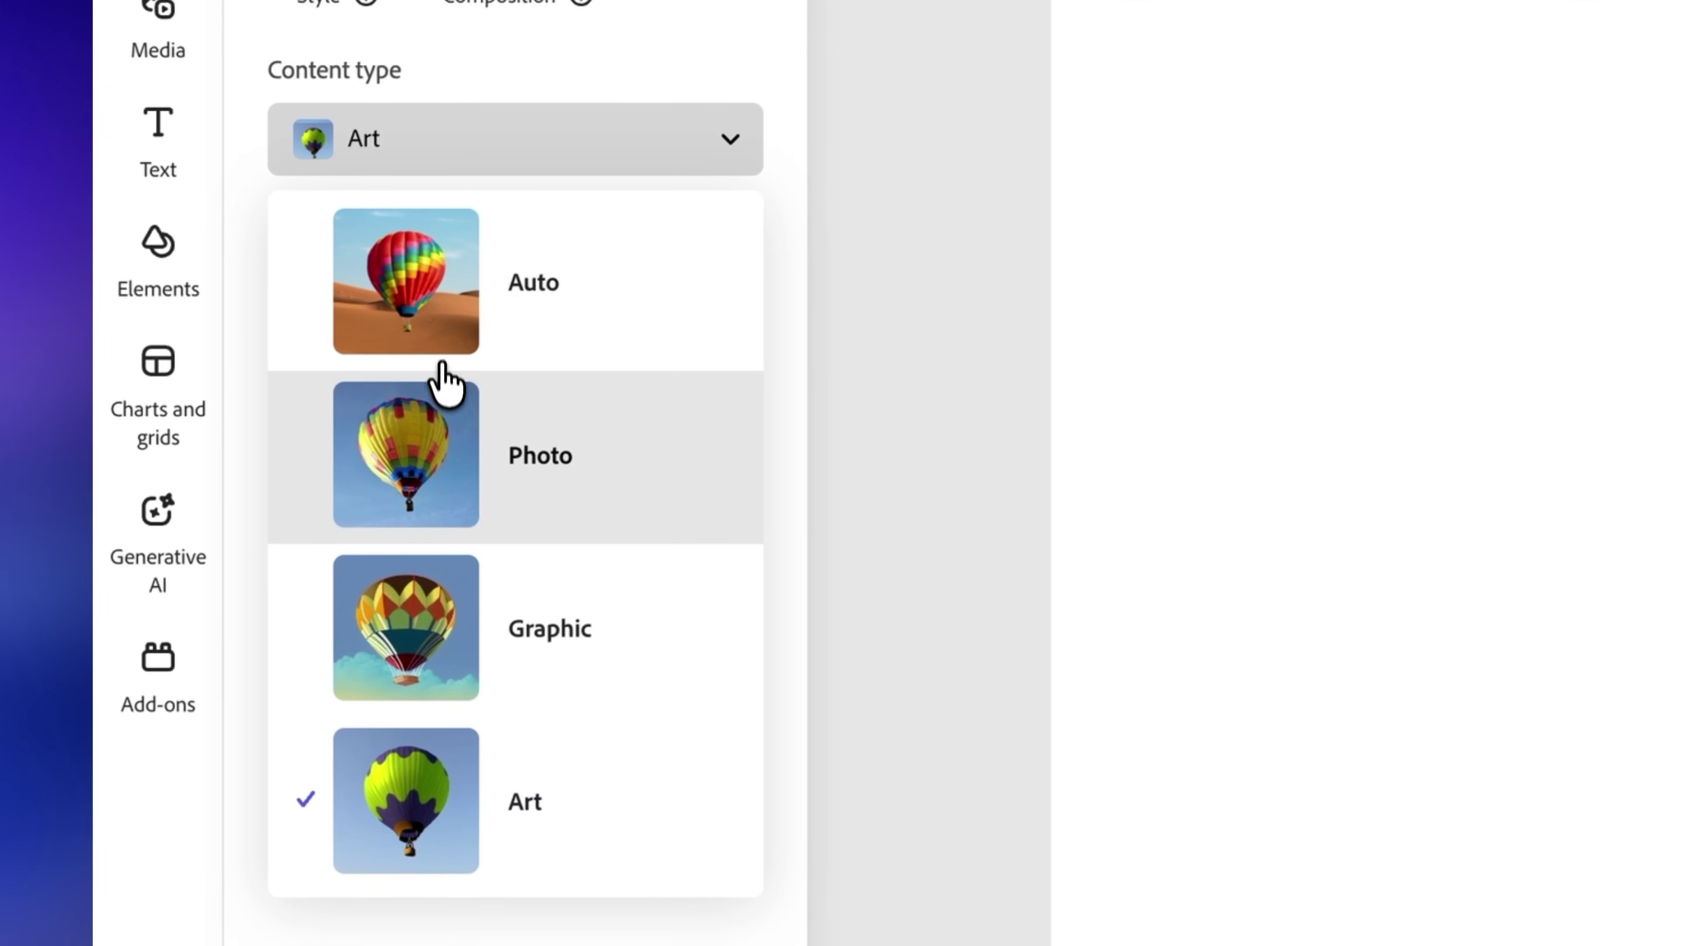
click(440, 457)
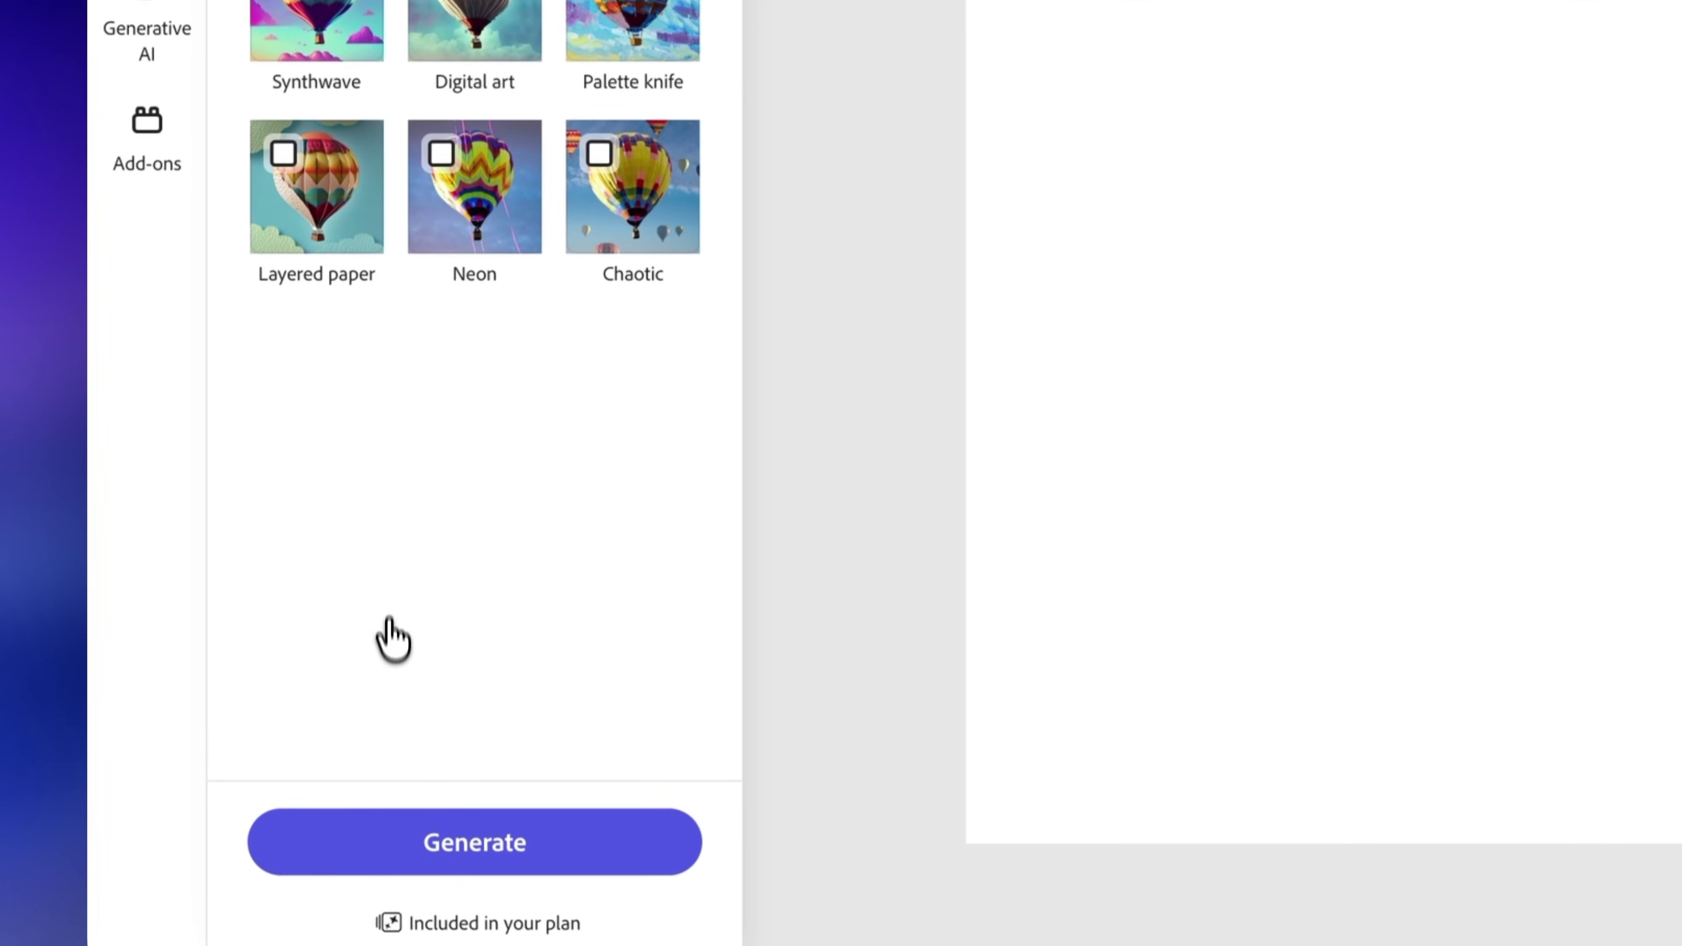
click(346, 792)
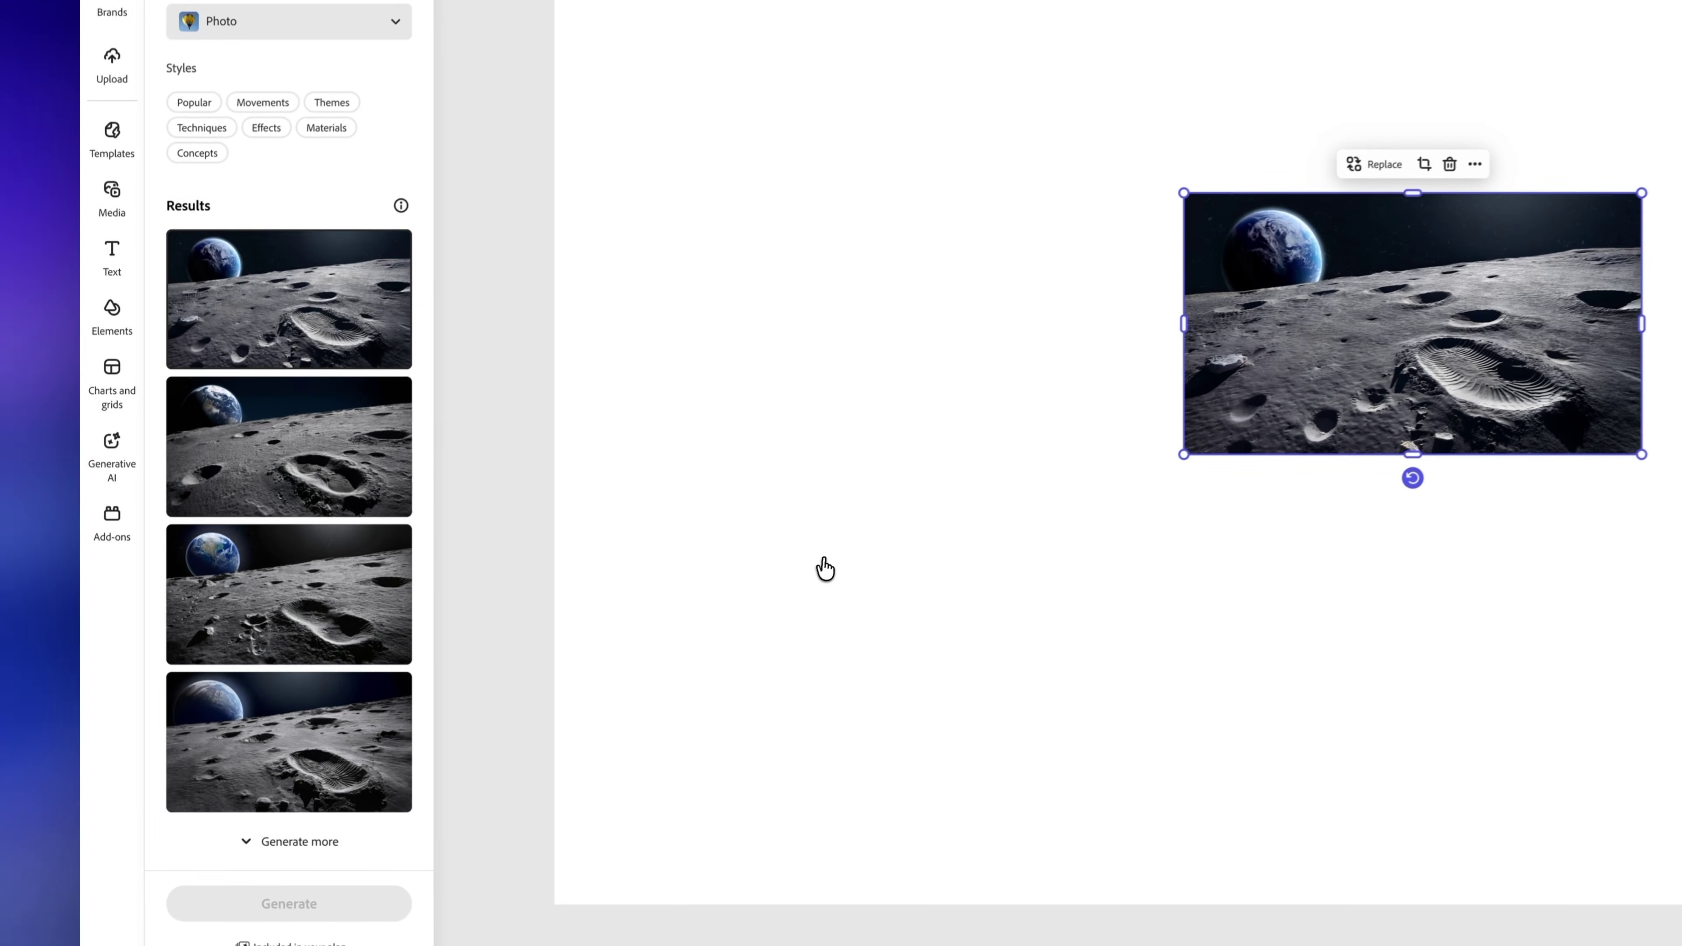
- Try the second, third and fourth results on the page, keeping the fourth
click(319, 481)
click(306, 603)
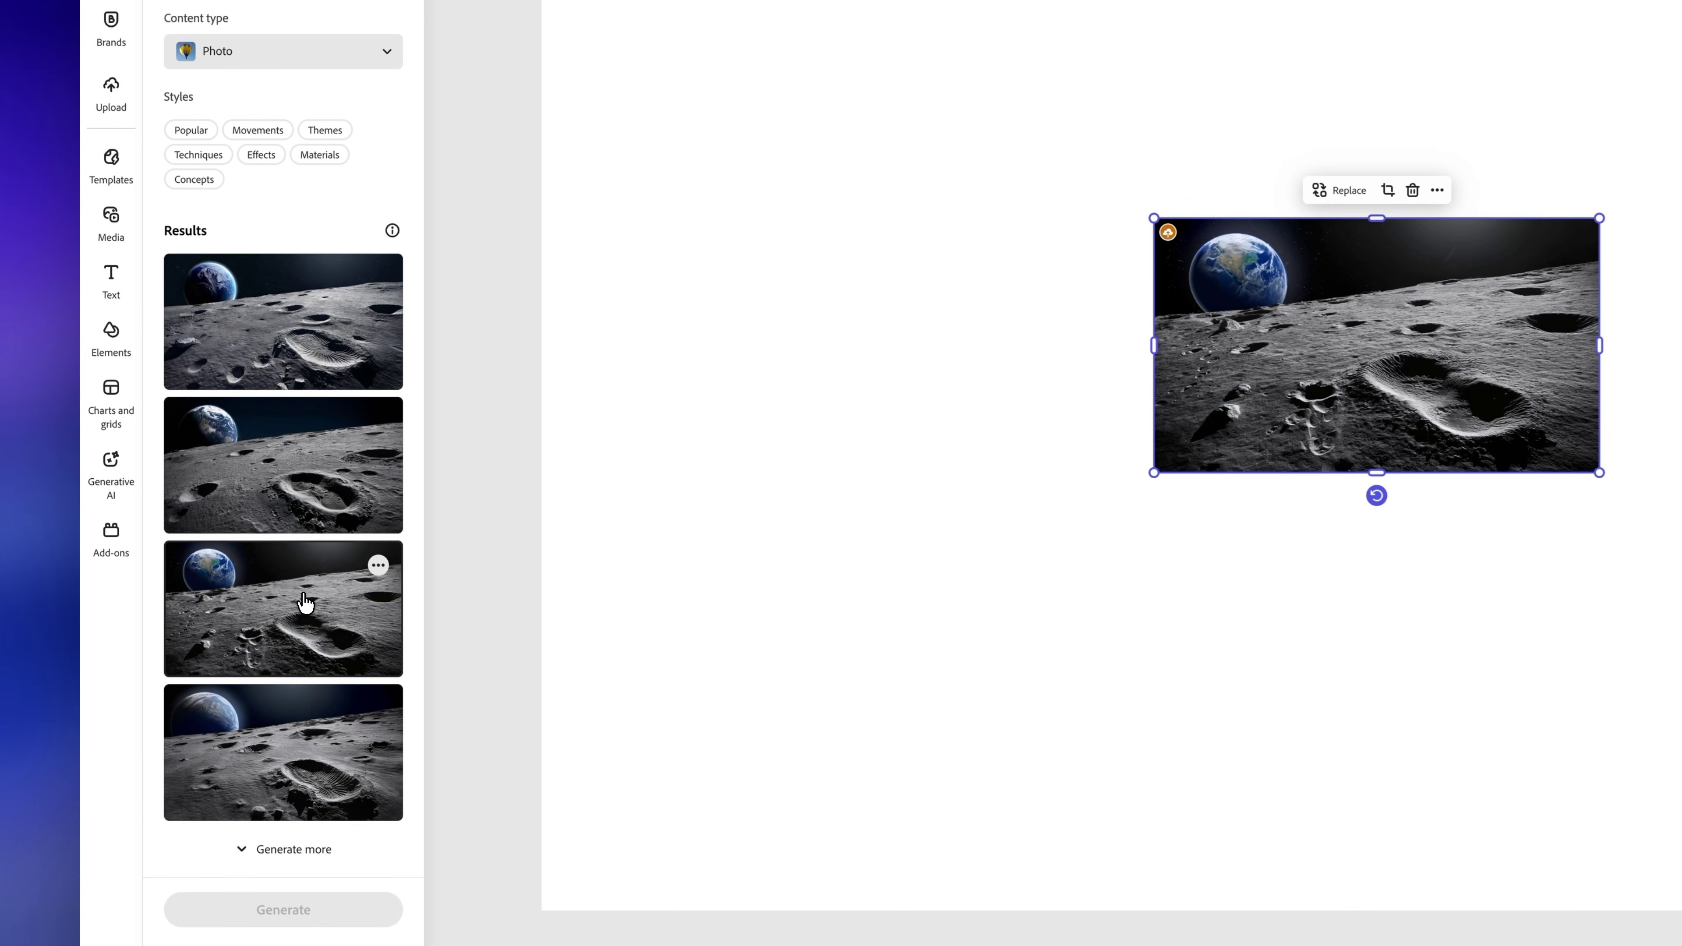
click(293, 756)
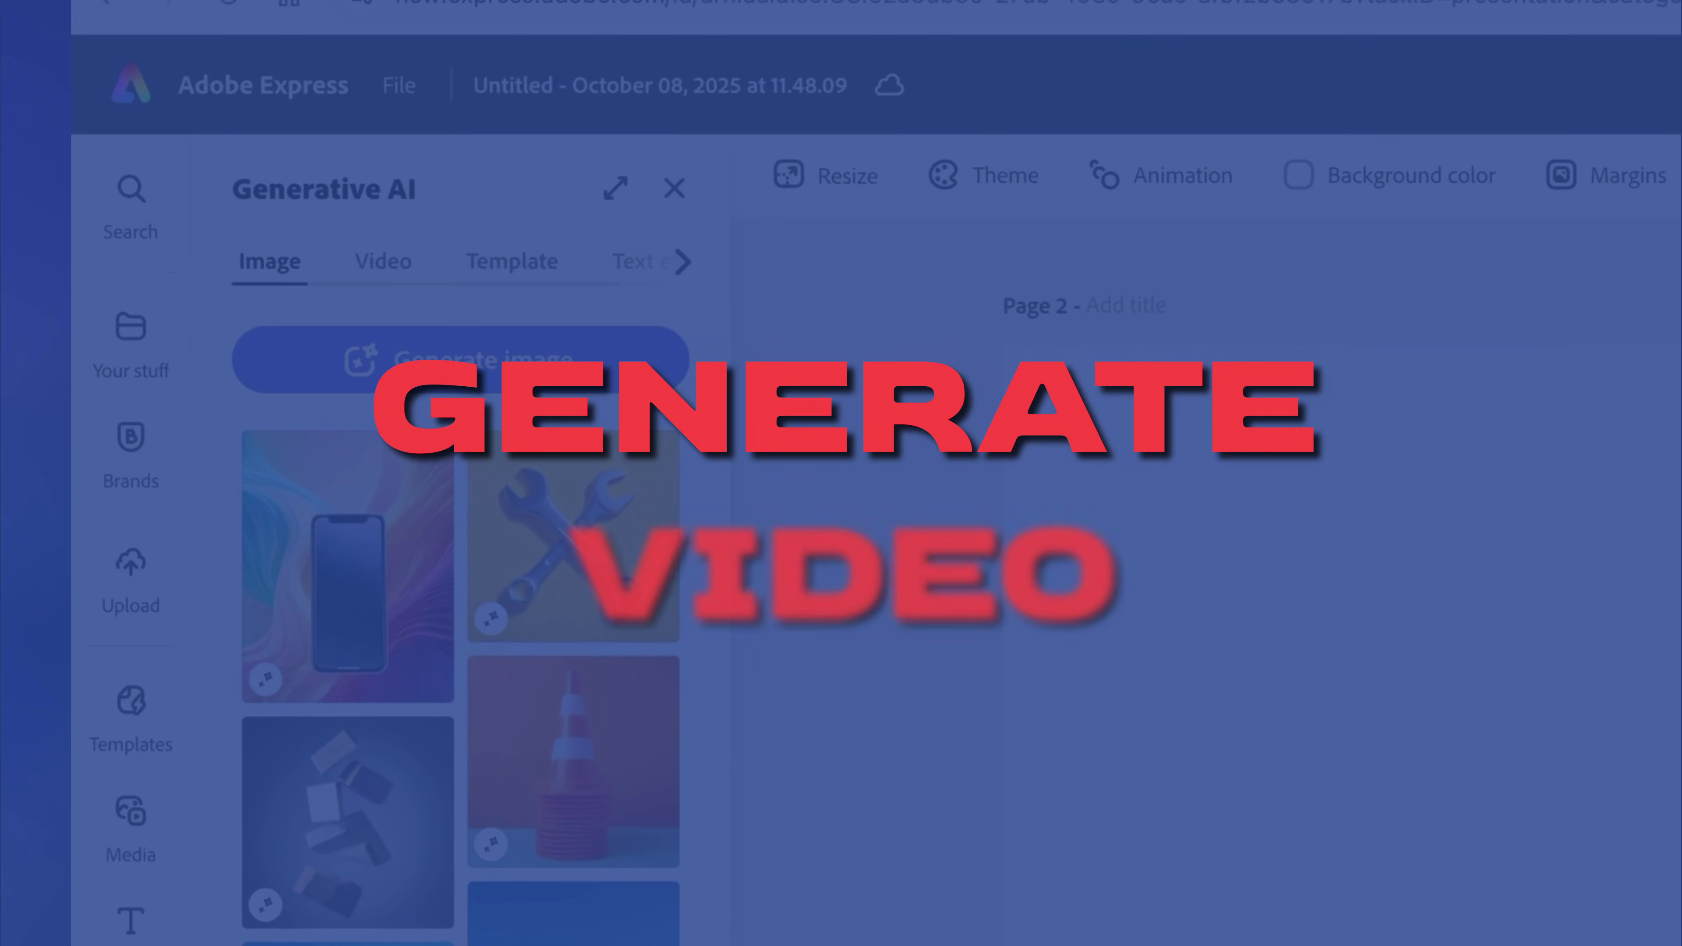
- Generate an AI video of an astronaut on the moon using the Zoom In camera motion
click(383, 282)
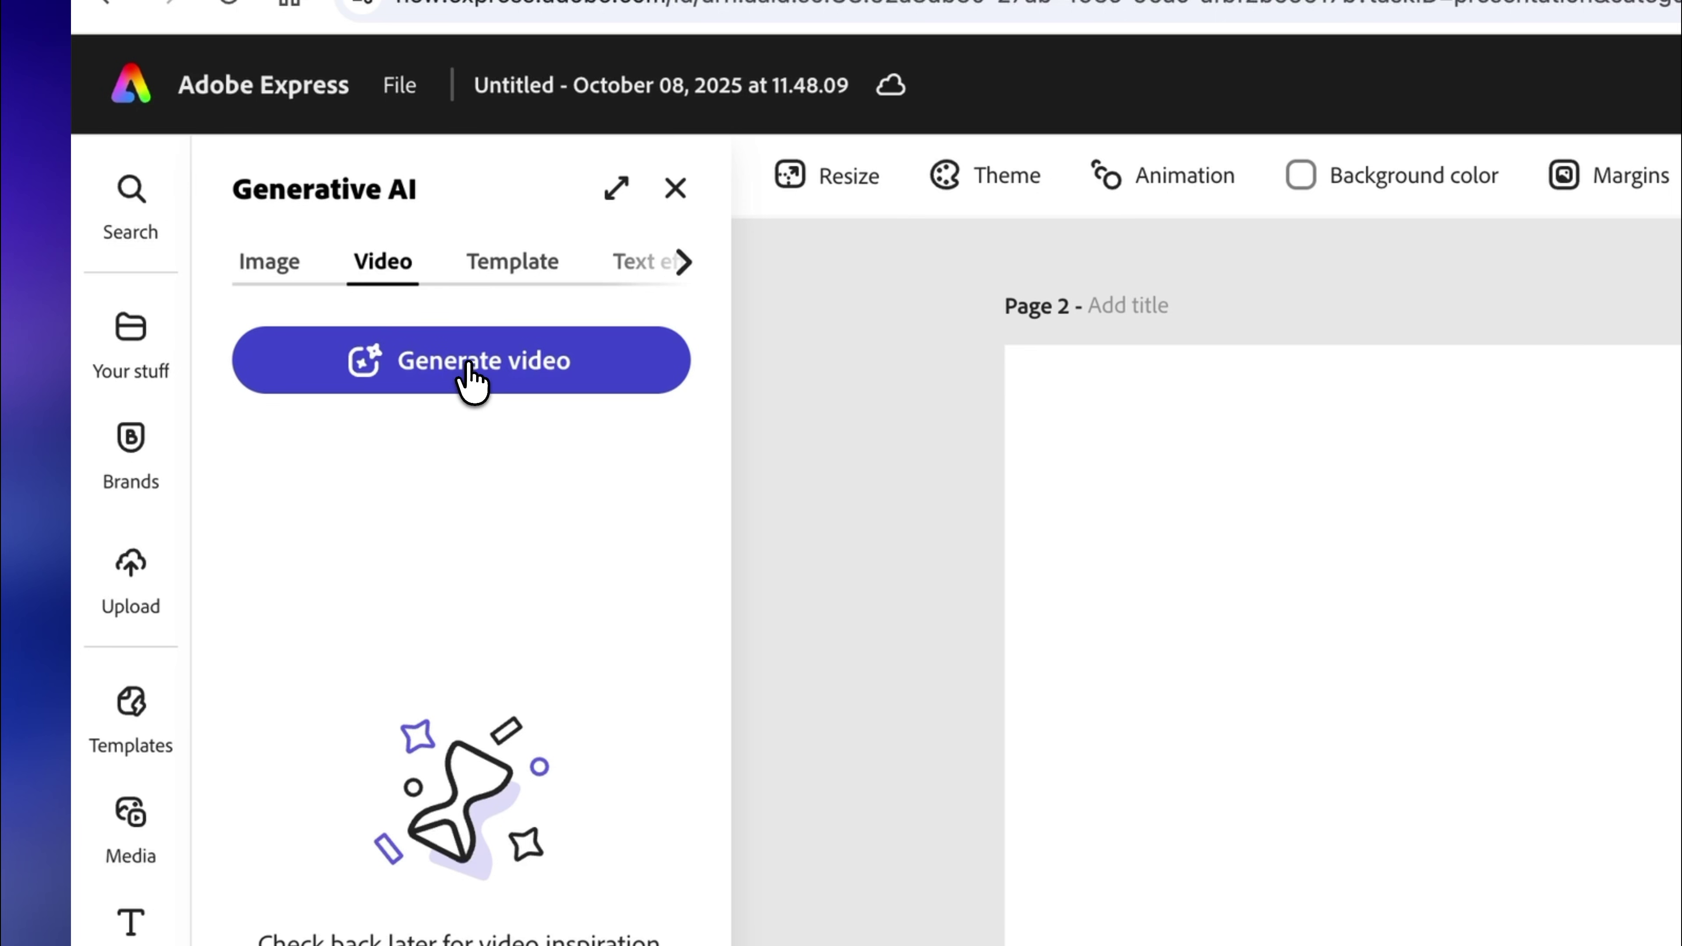
click(451, 389)
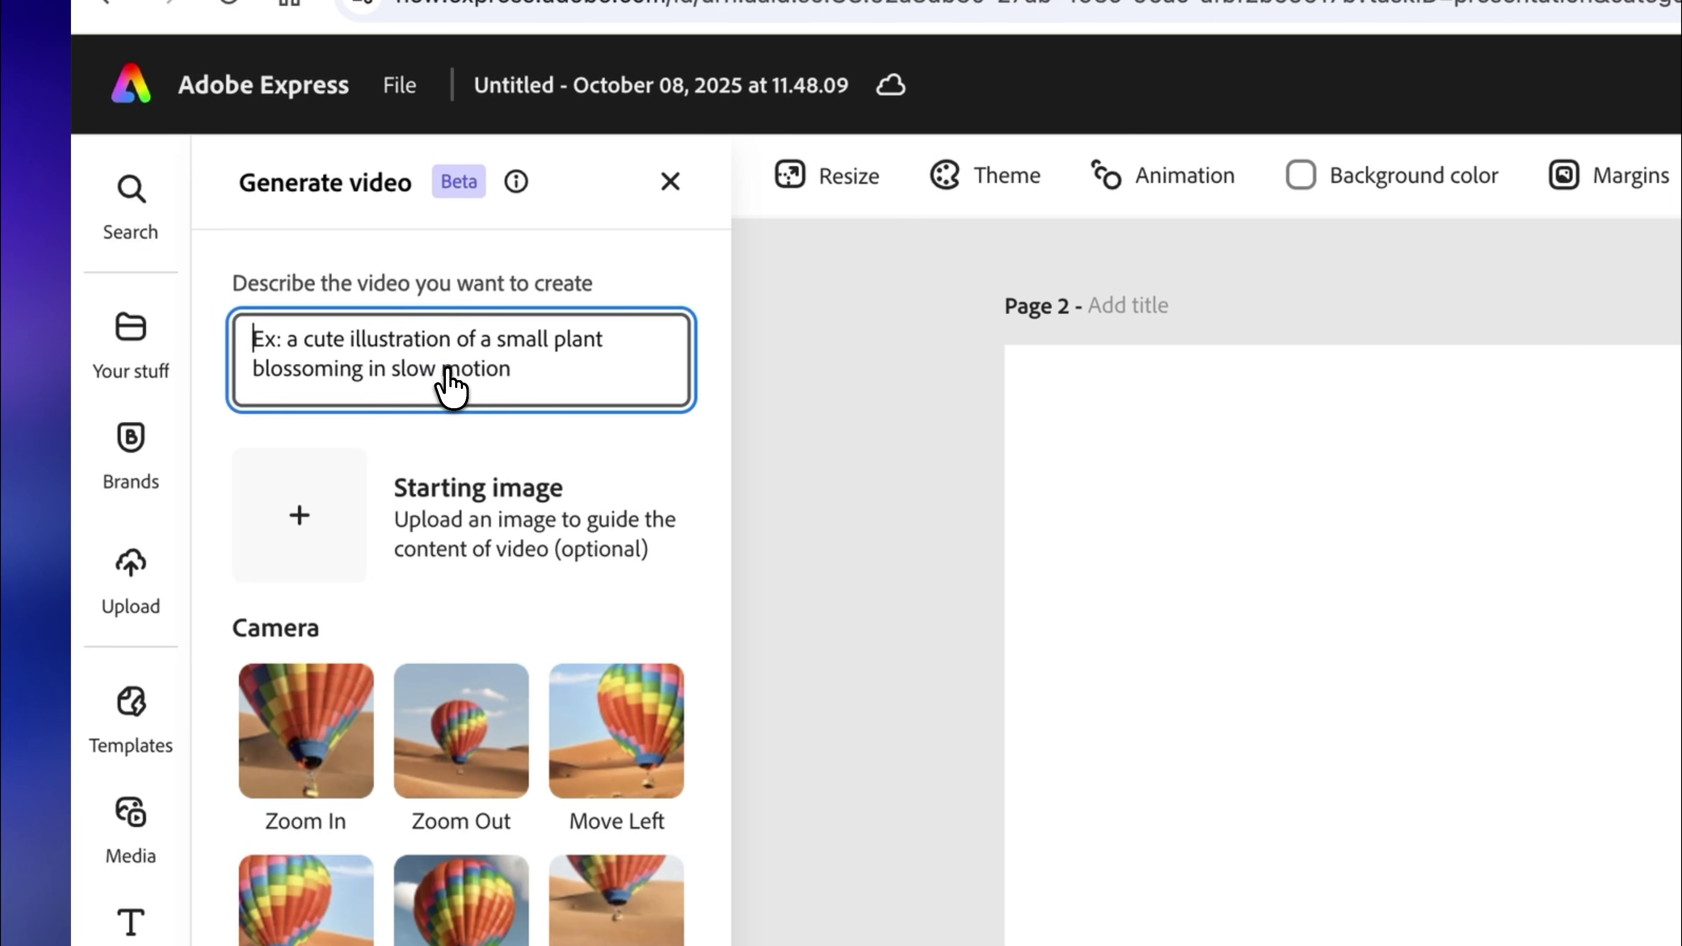
text(c)
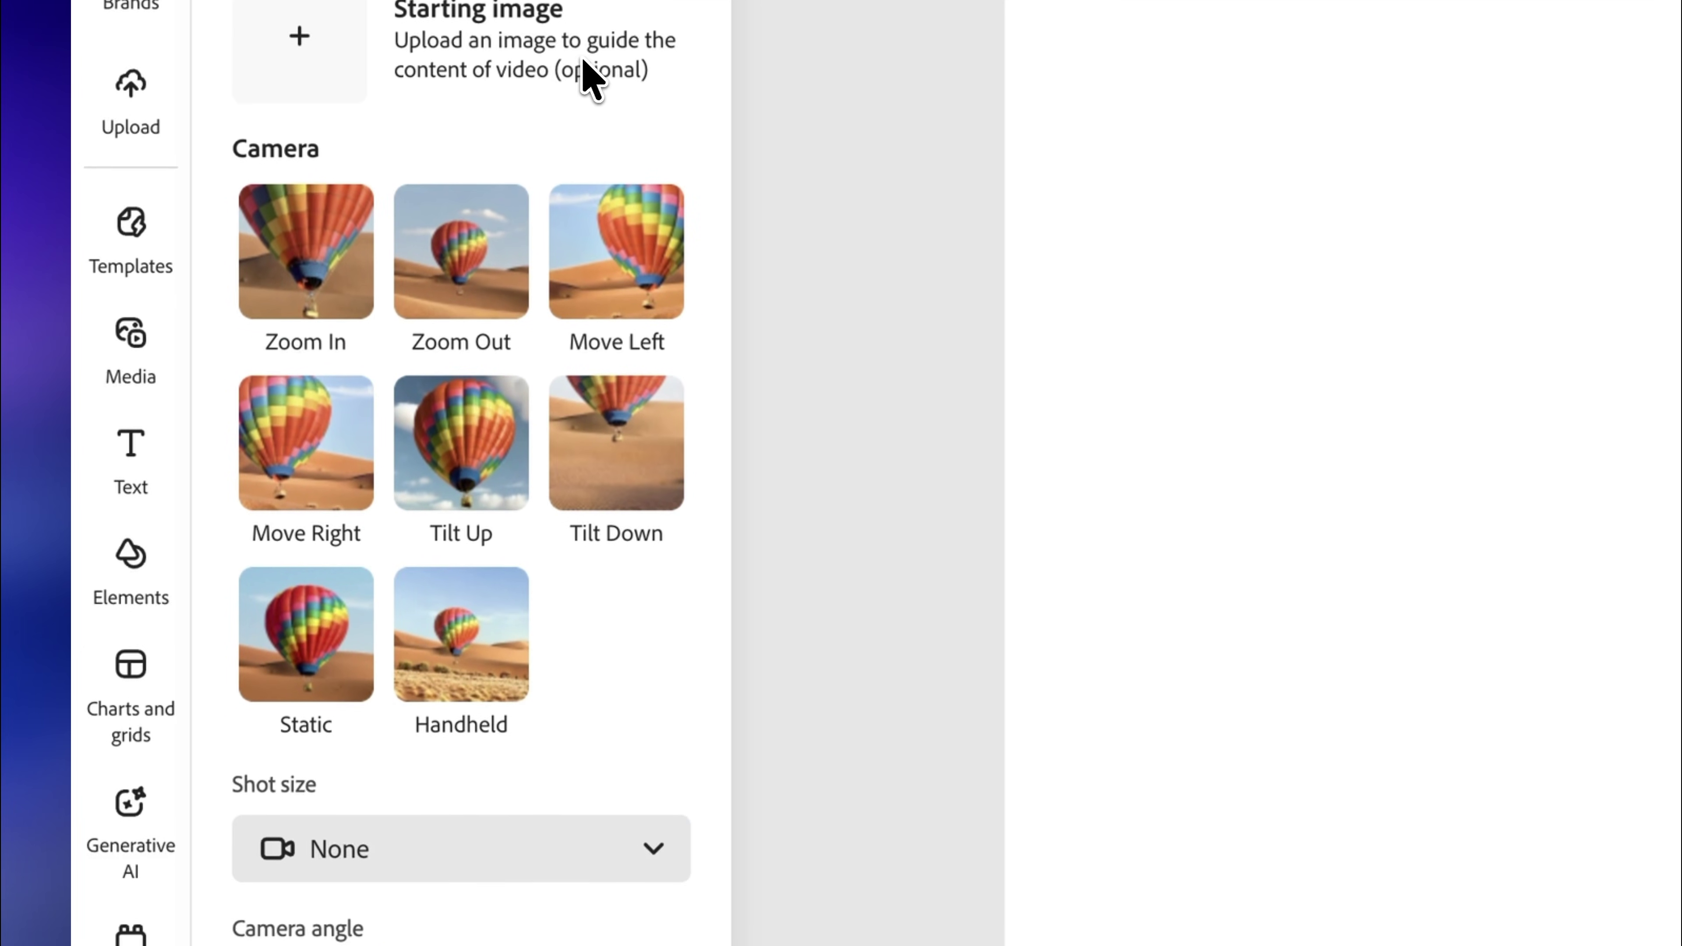
click(281, 265)
click(482, 757)
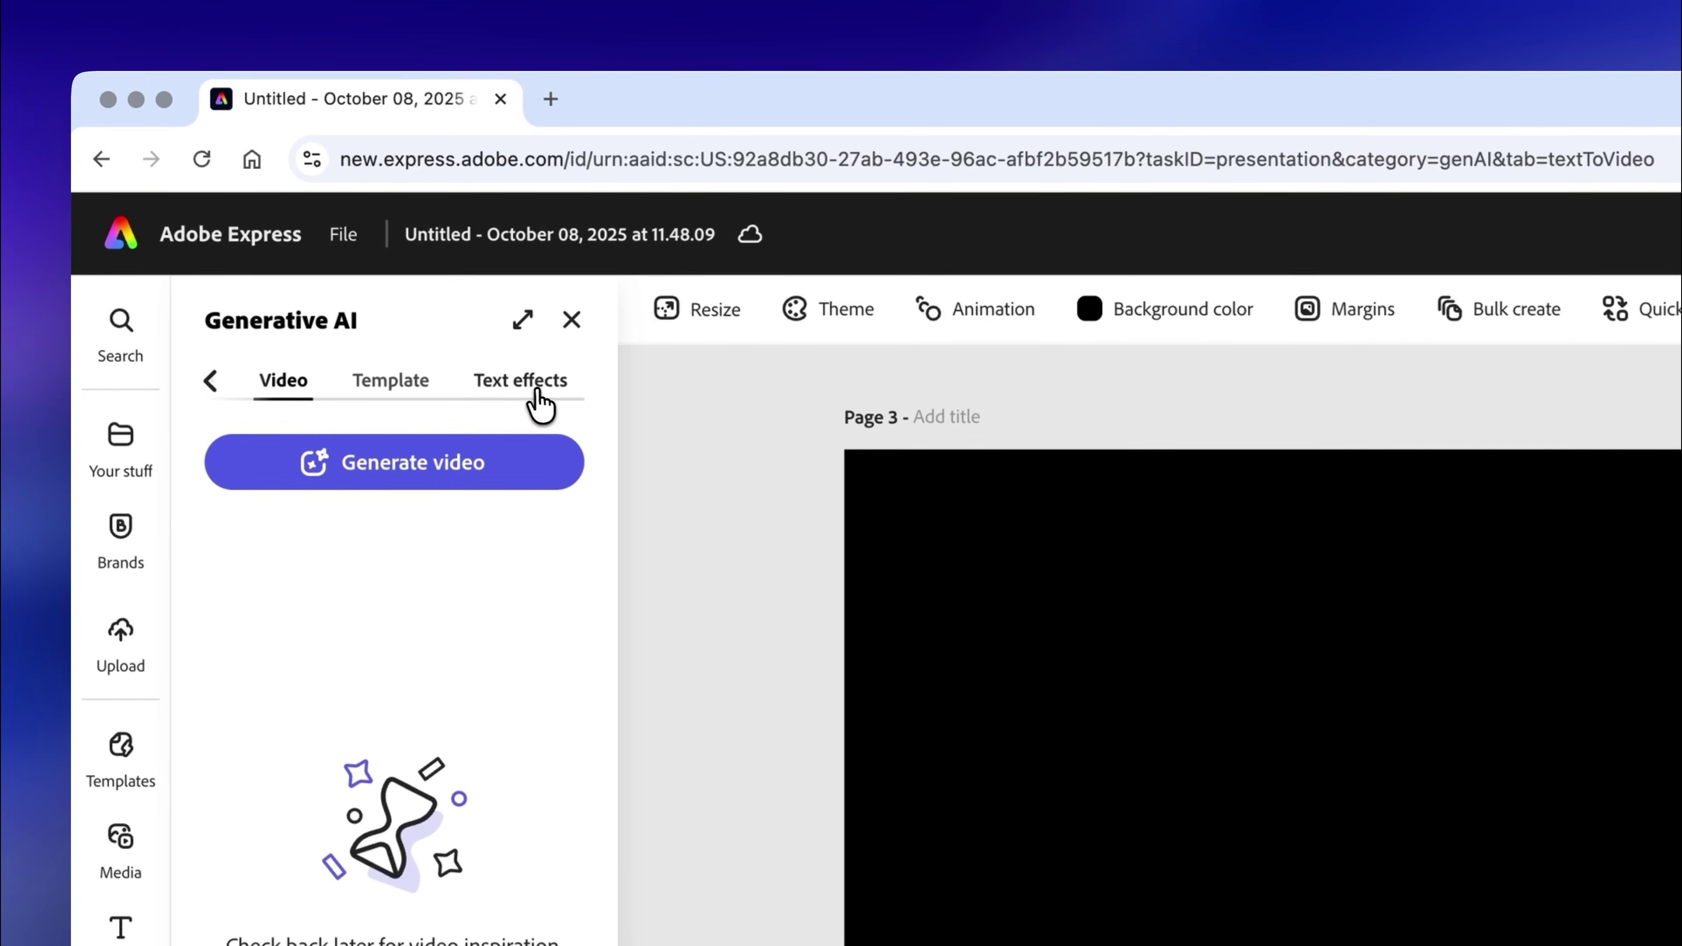
- Create a text effect for the word MOON with the prompt 'Moon Surface Texture'
click(284, 199)
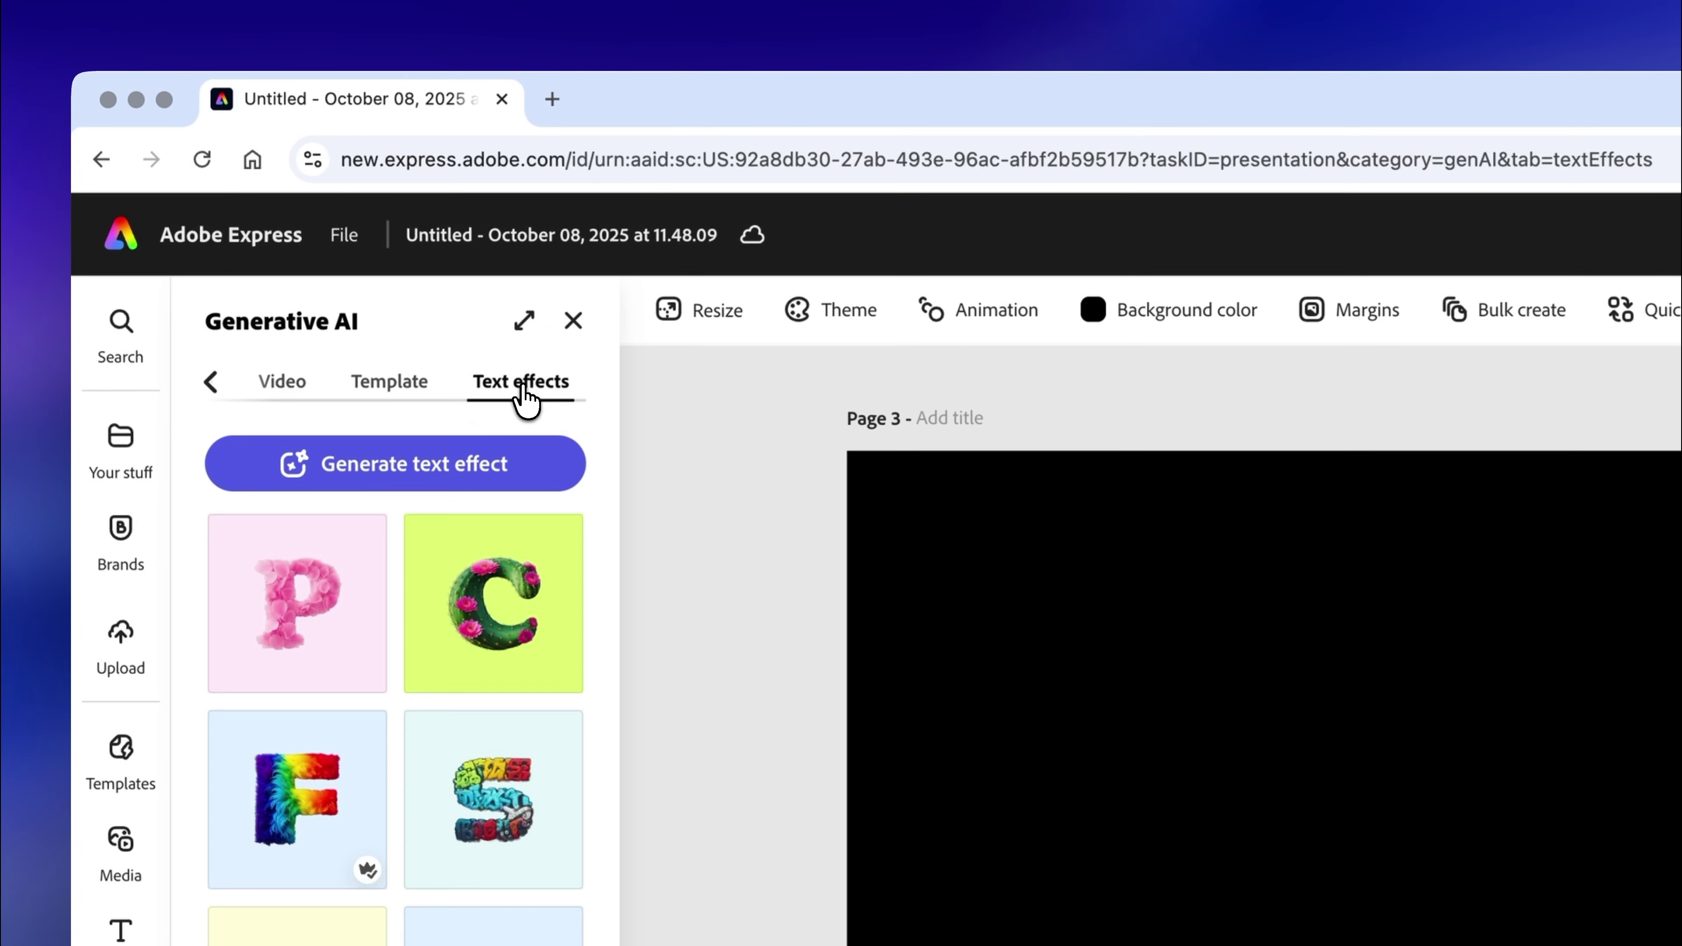
click(415, 464)
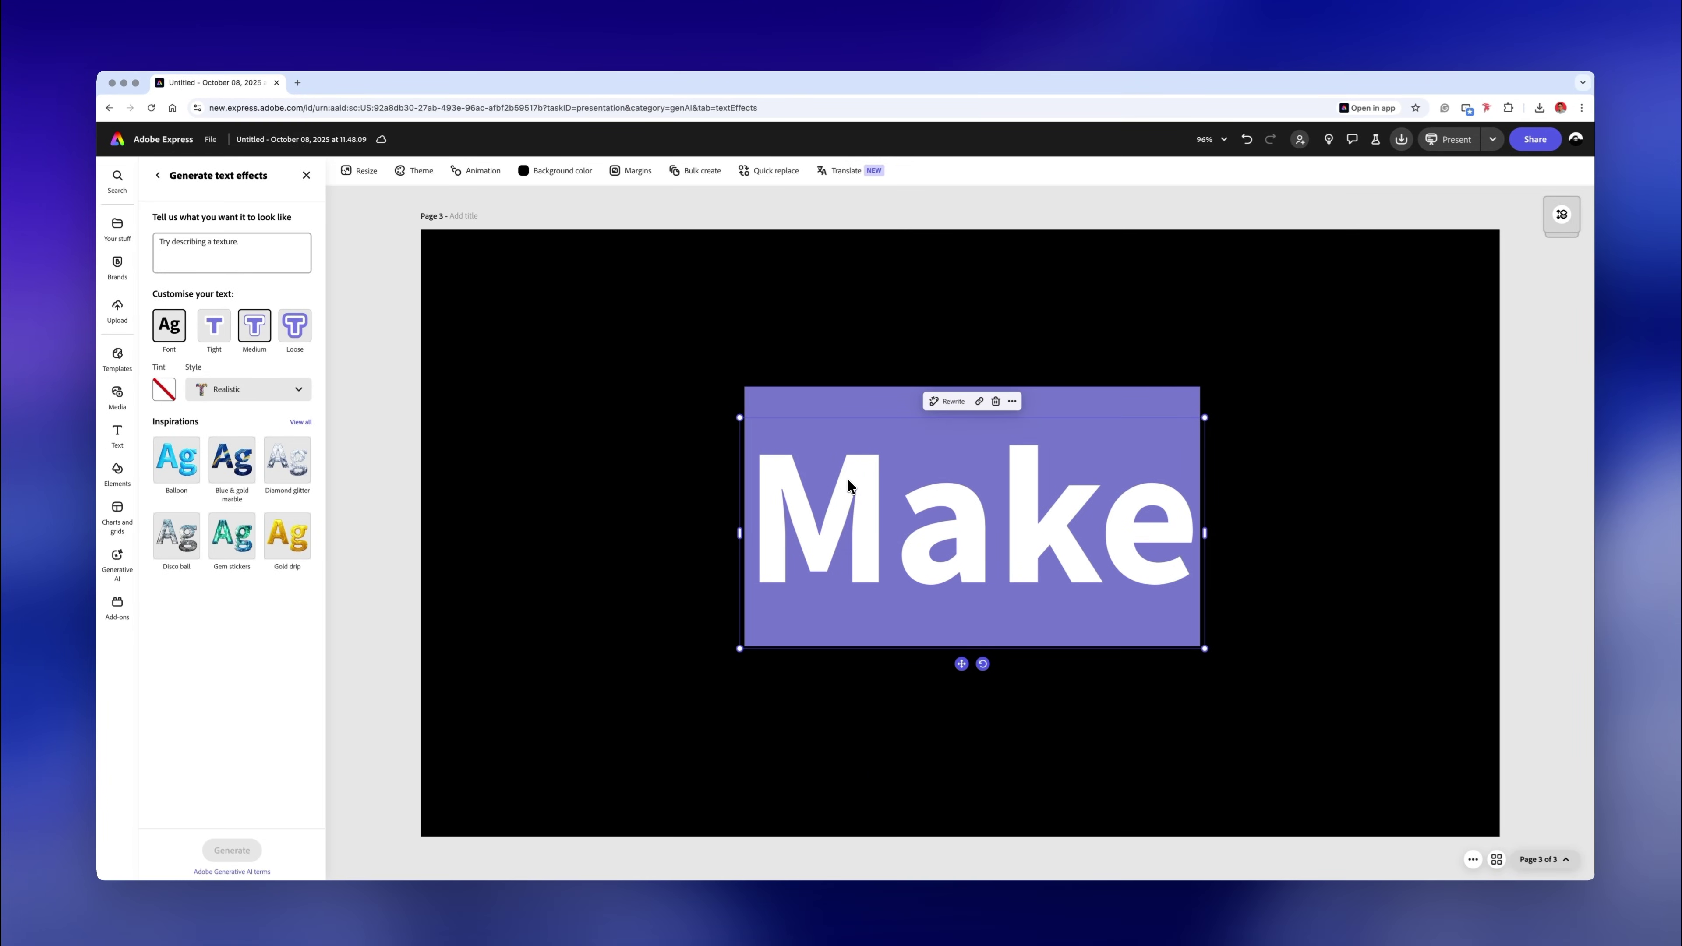
text(MOON)
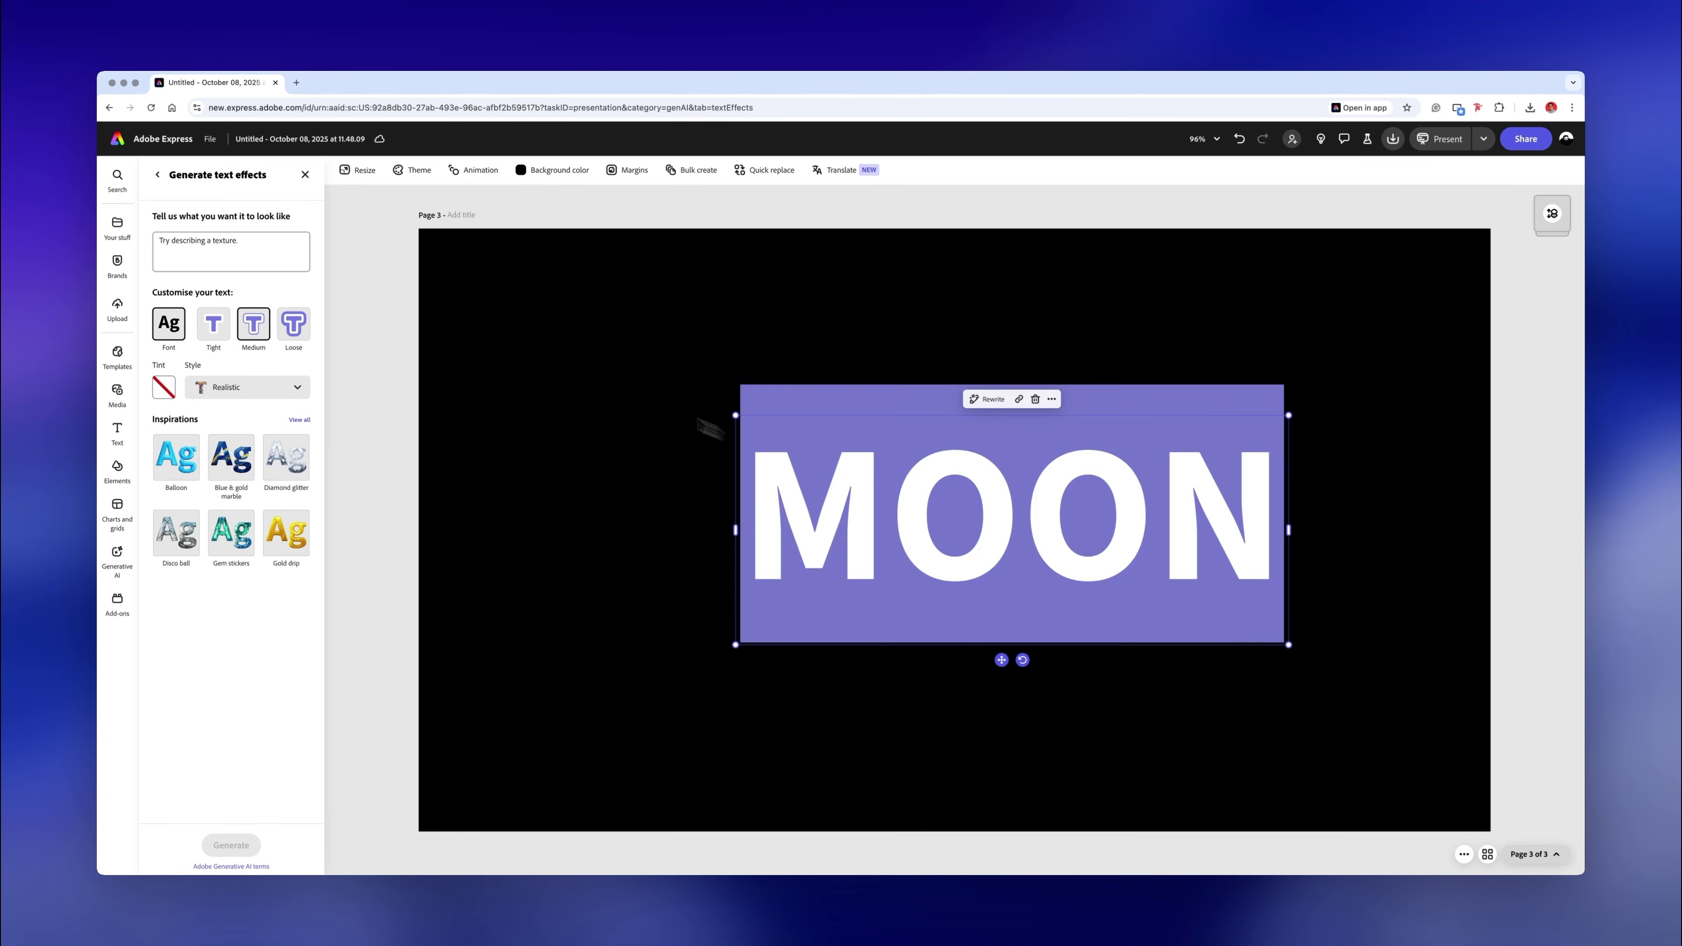
click(250, 248)
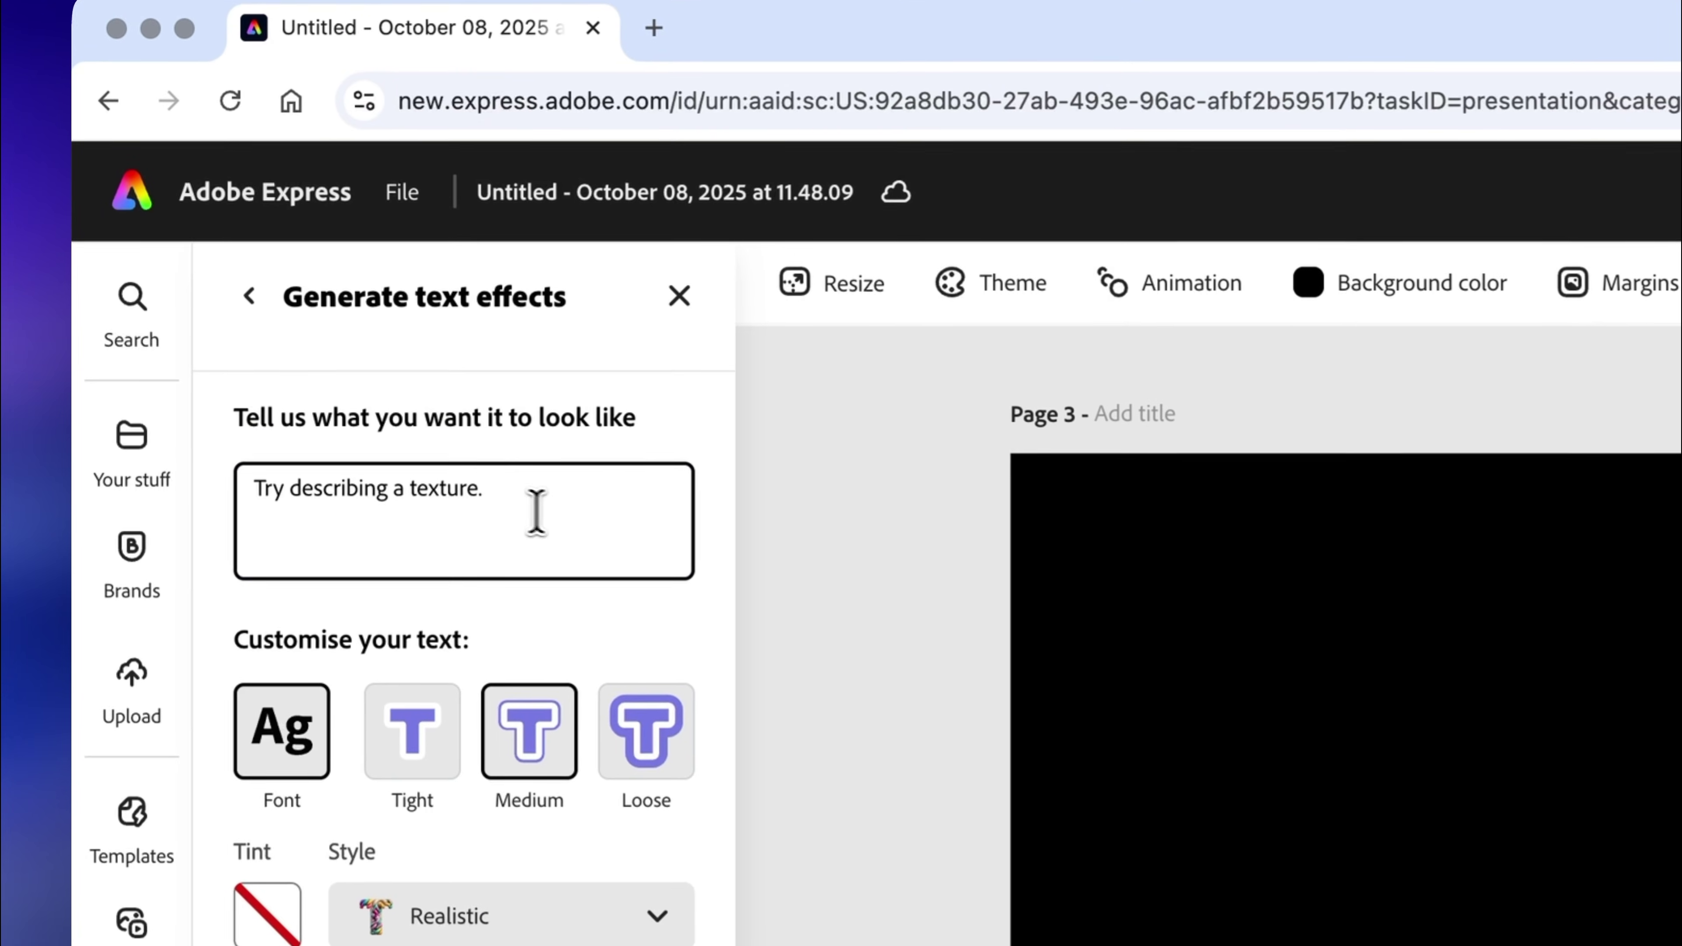
text(Moon Surface Texture)
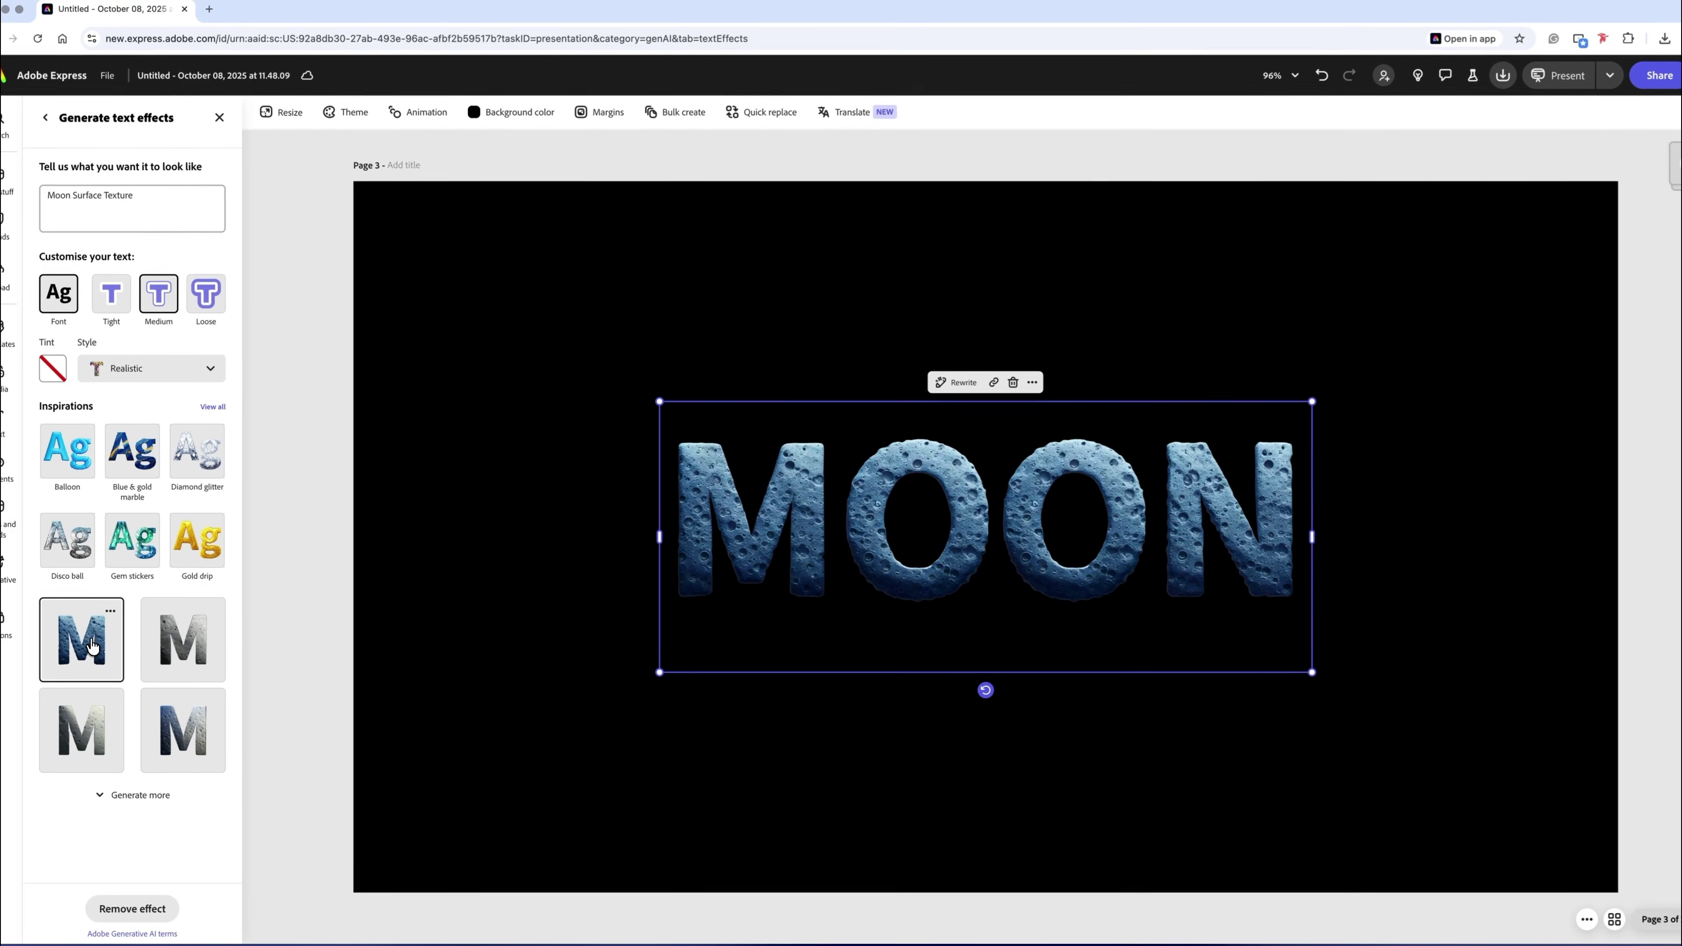
- Try the second, third and fourth moon textures on MOON, then undo the last one
click(162, 647)
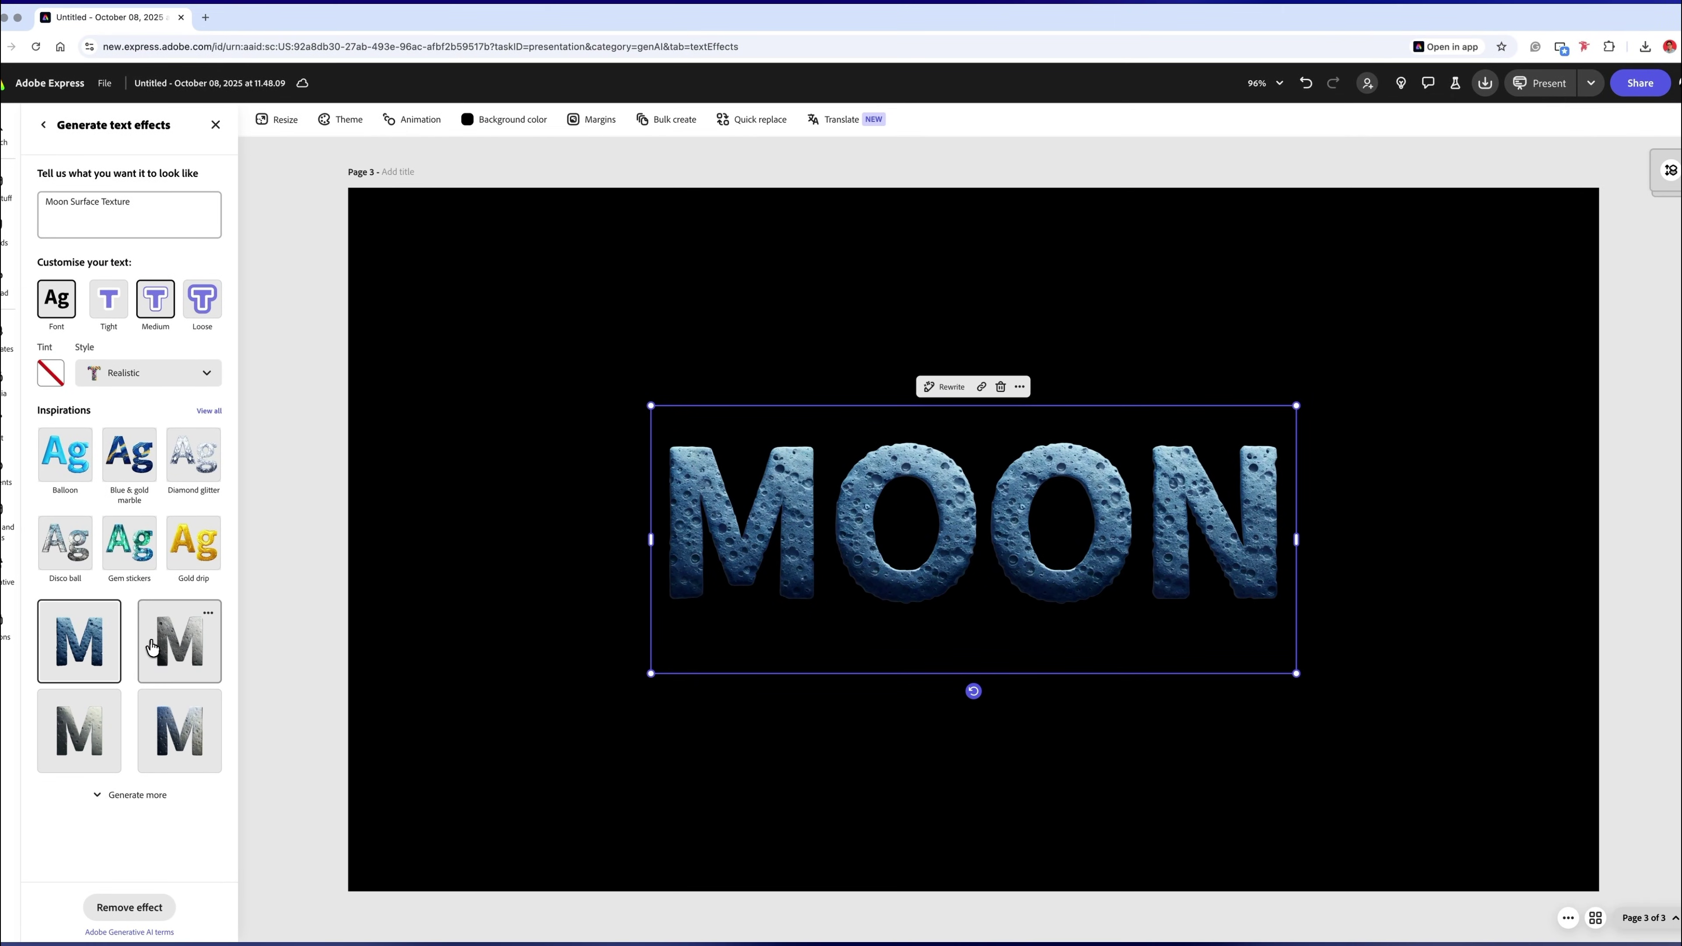
click(80, 722)
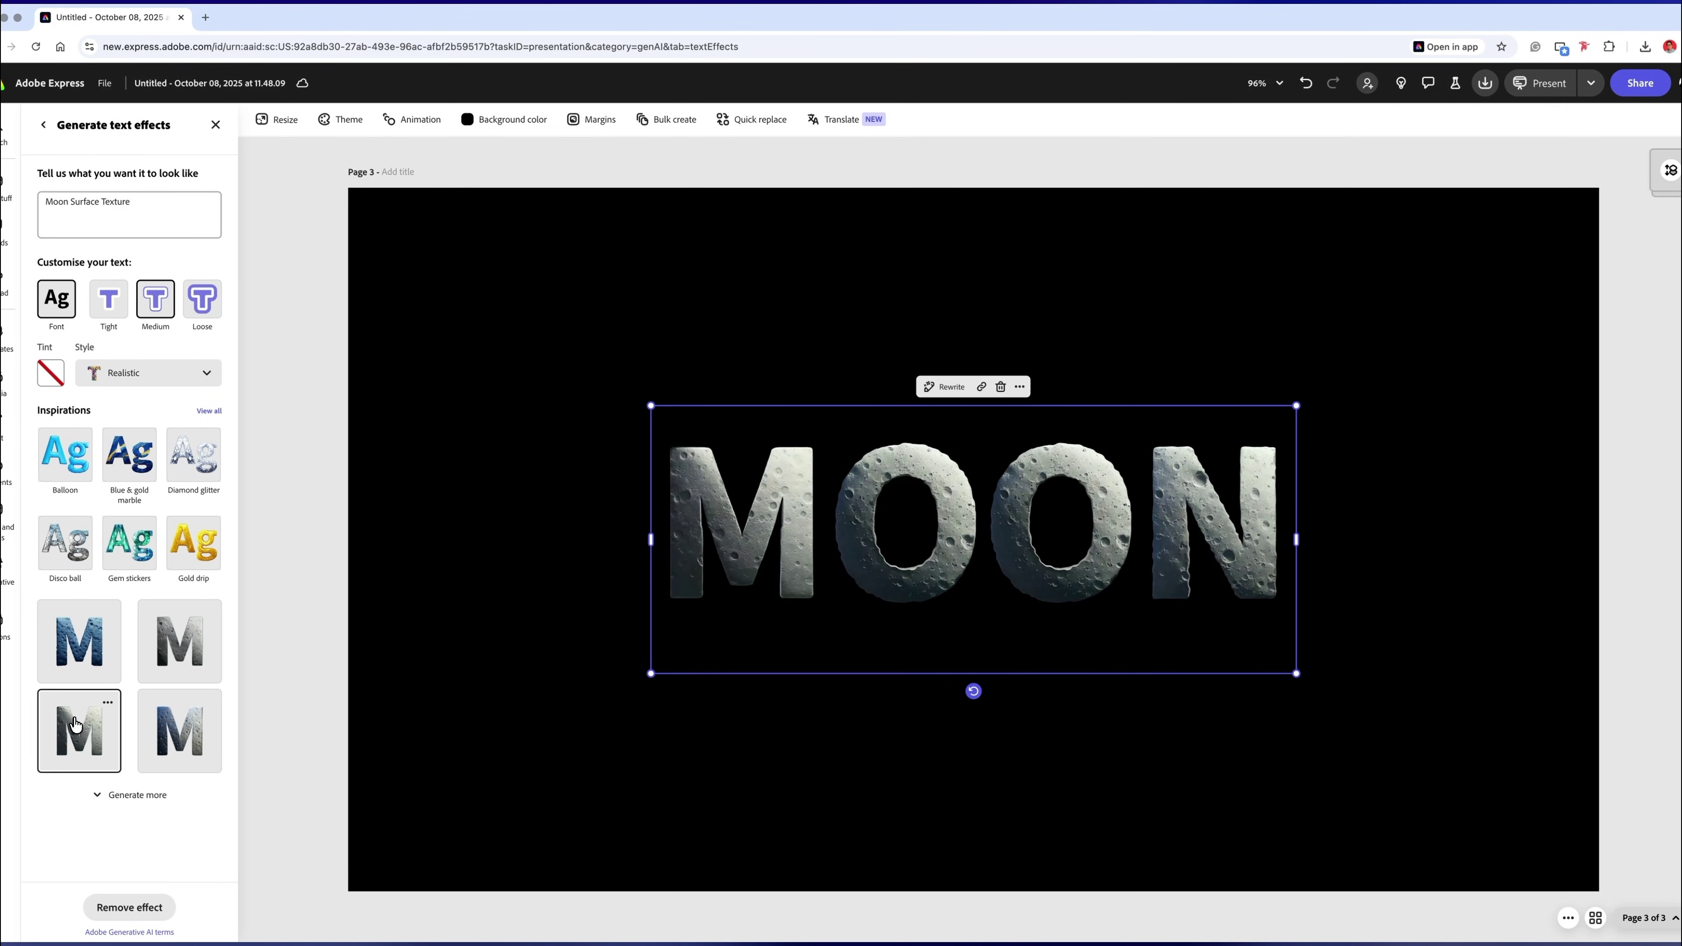
click(185, 729)
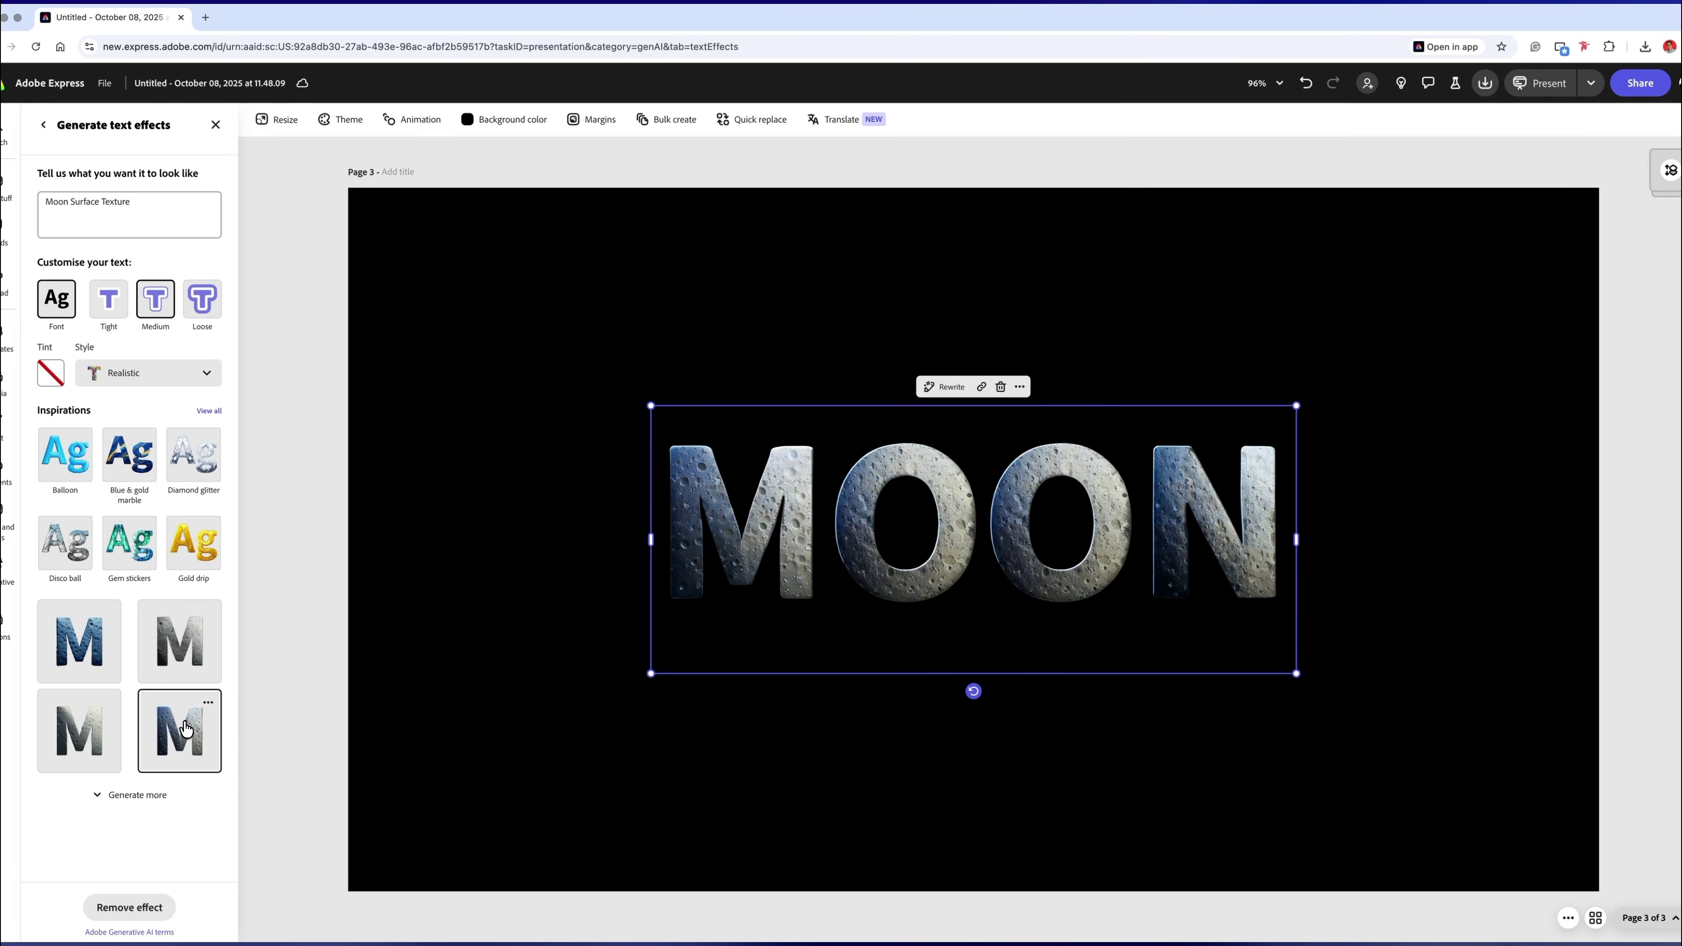
key(ctrl+z)
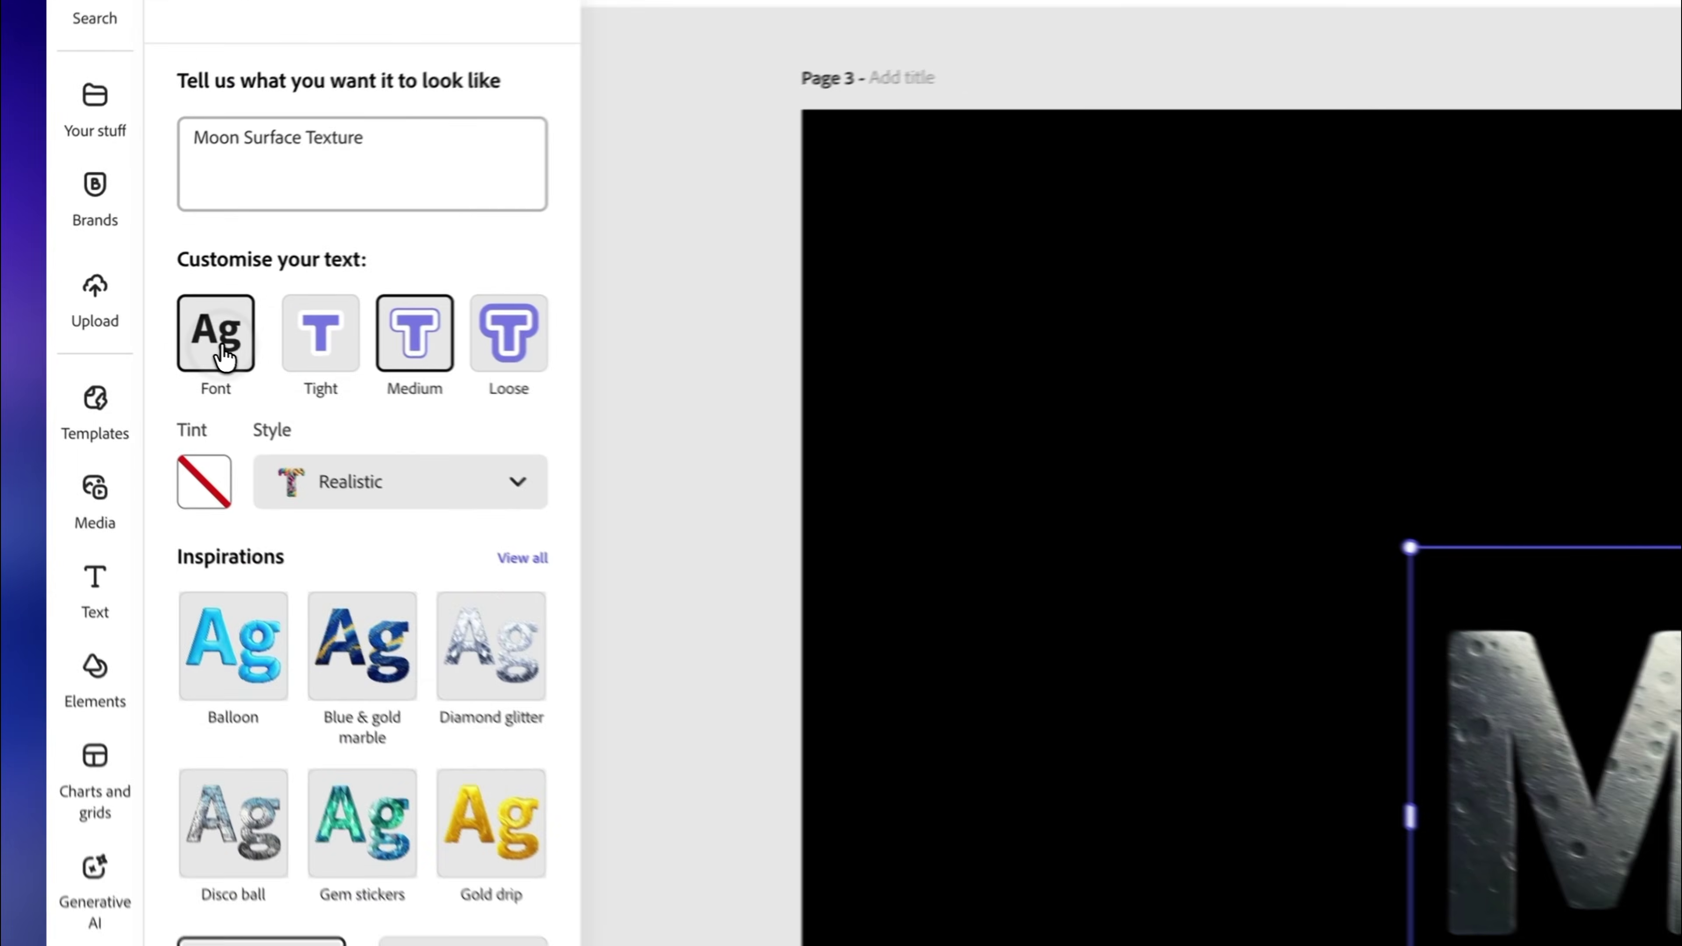
- Switch the MOON text effect to a serif font so it regenerates
click(224, 357)
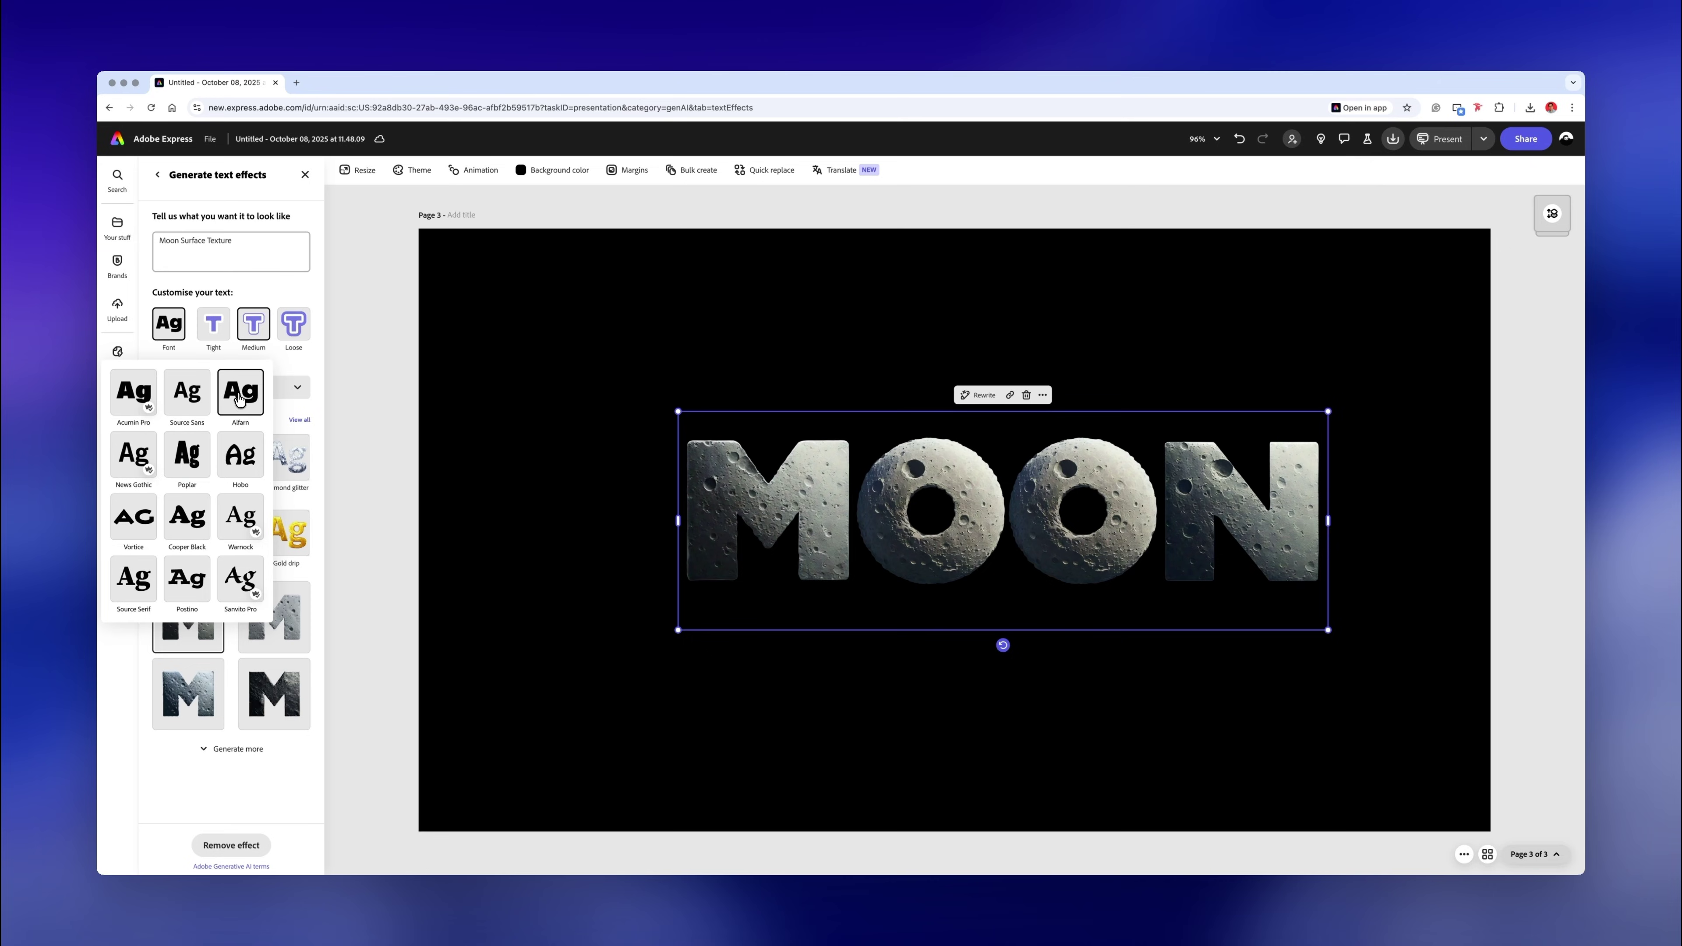
click(215, 450)
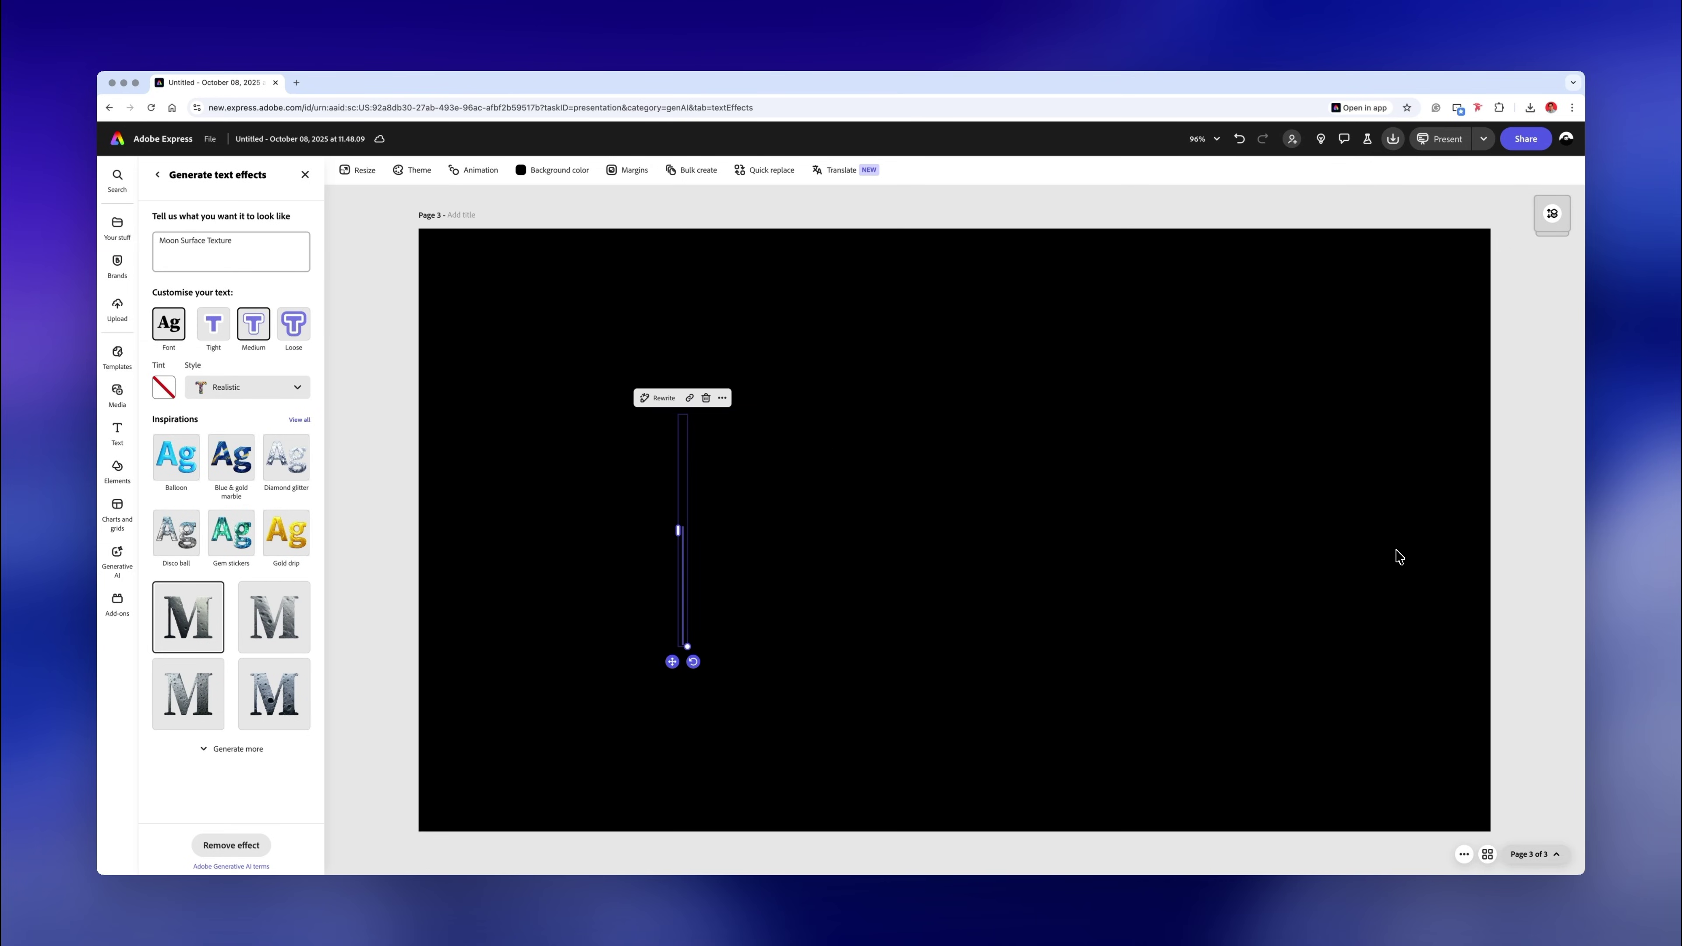